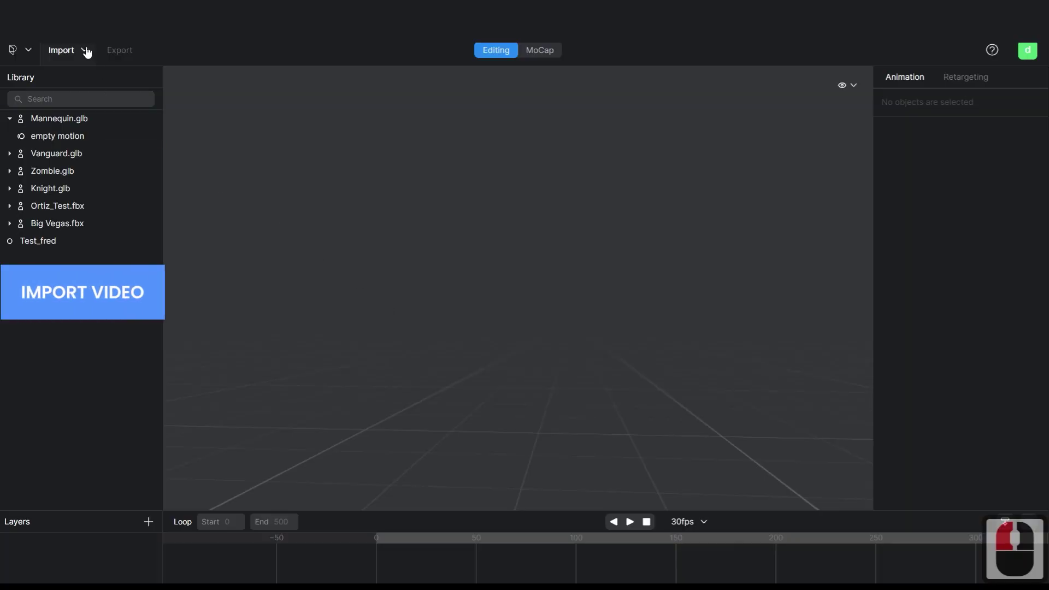
Import the video file pexels-polina-tankilevitch-5385994.mp4 into Plask's MoCap workspace.
left_click(85, 50)
left_click(105, 102)
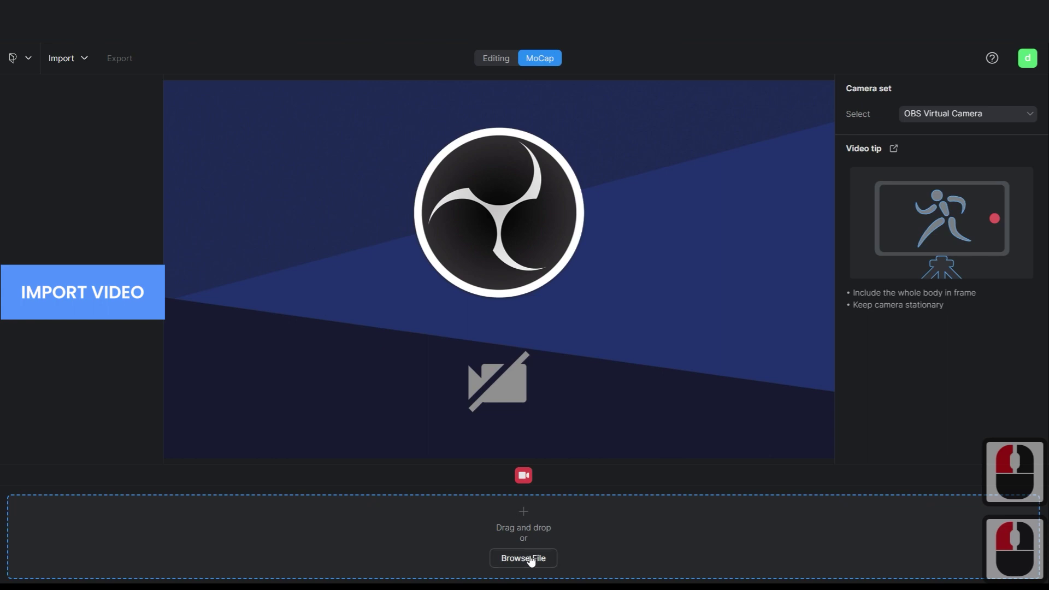
left_click(531, 559)
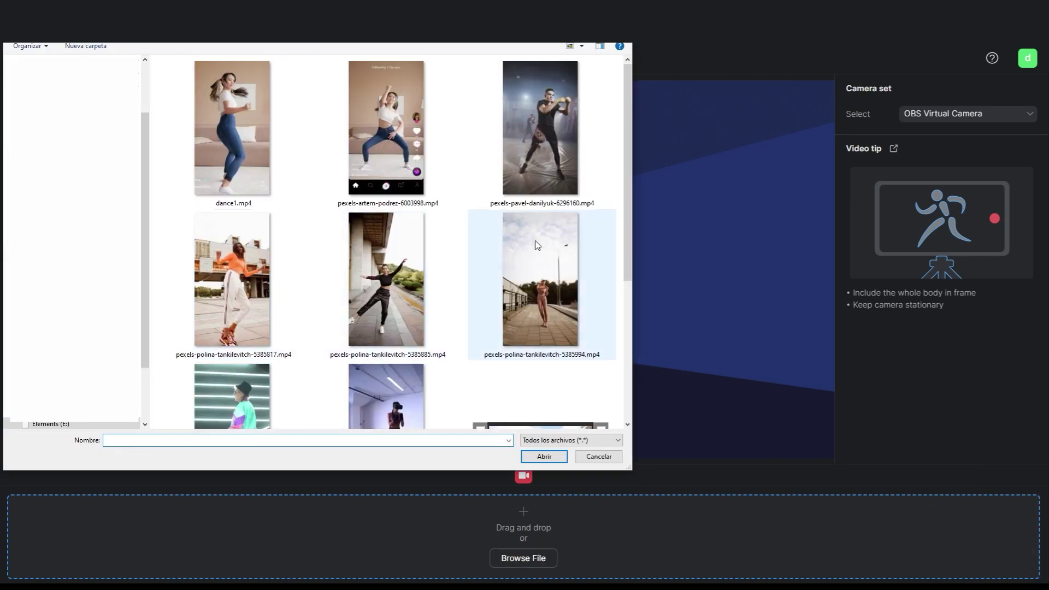
left_click(547, 292)
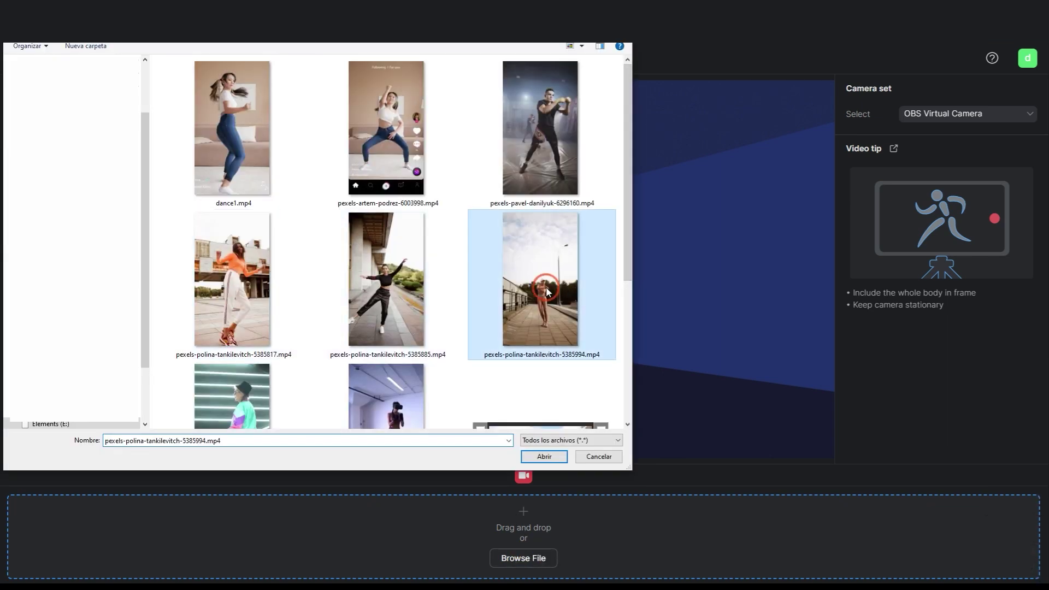
left_click(544, 457)
left_click(530, 475)
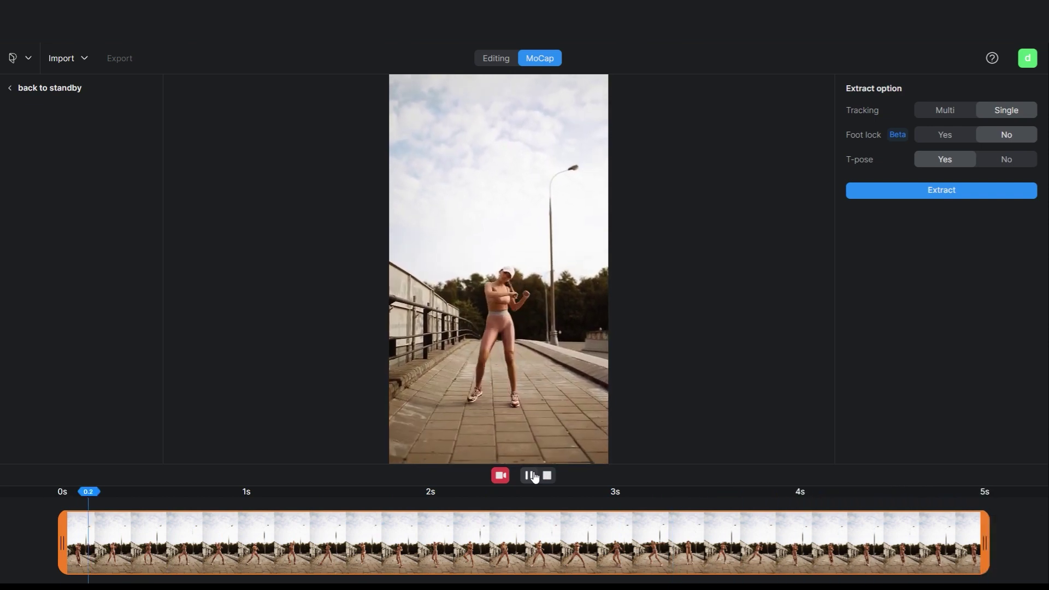
Extract the video's motion with Foot lock set to Yes and save it as Test_IC8.
left_click(547, 475)
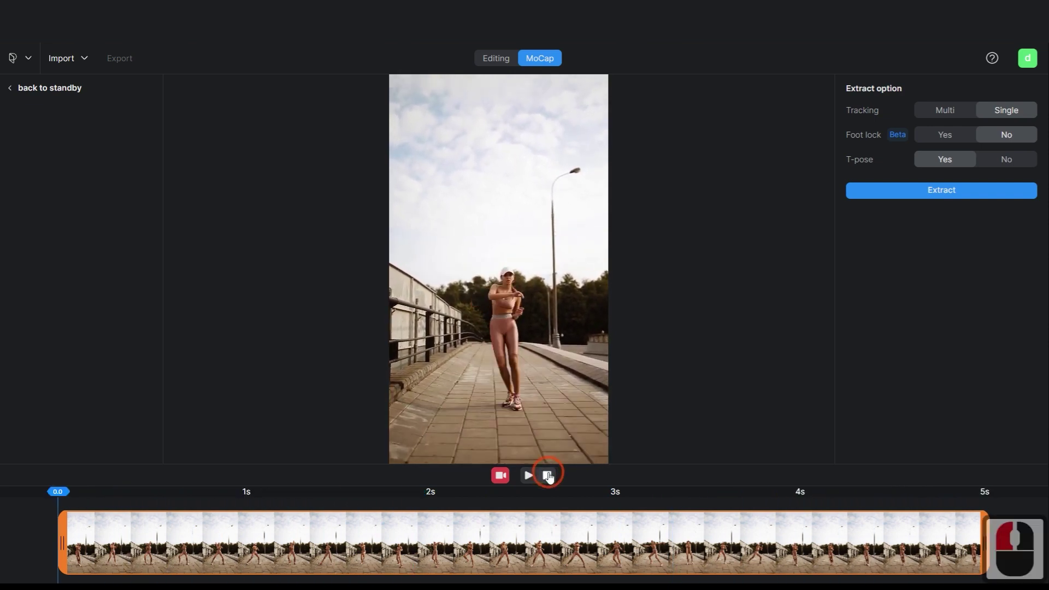
left_click(946, 136)
left_click(942, 192)
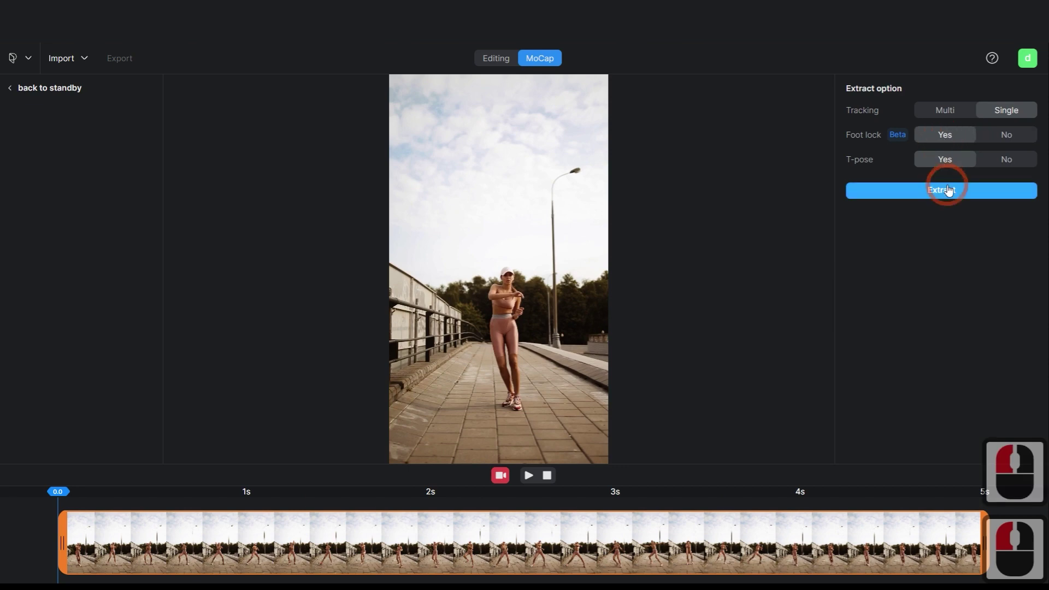
left_click(620, 373)
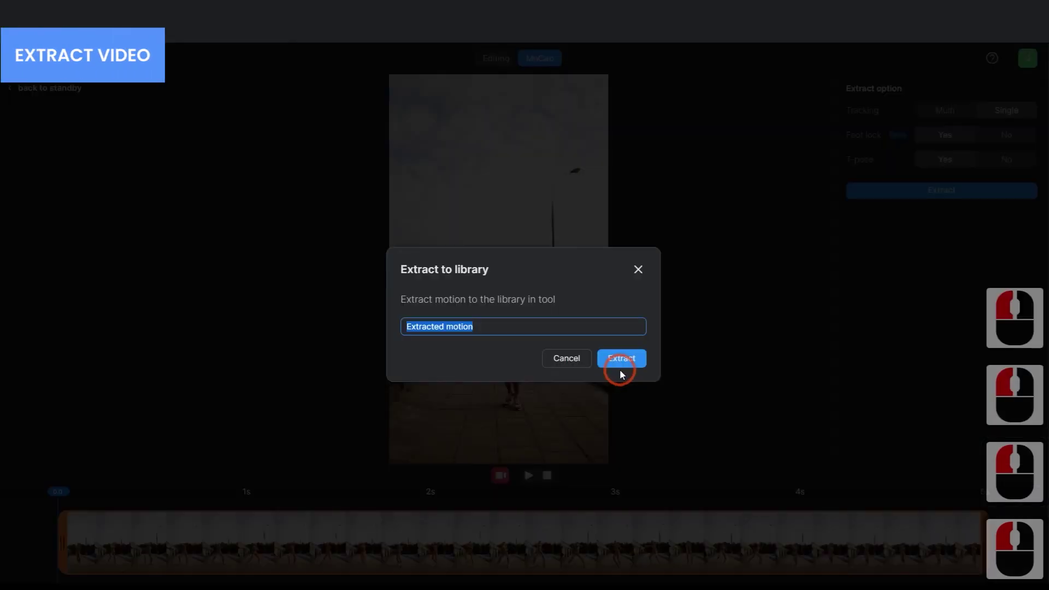
type("Te")
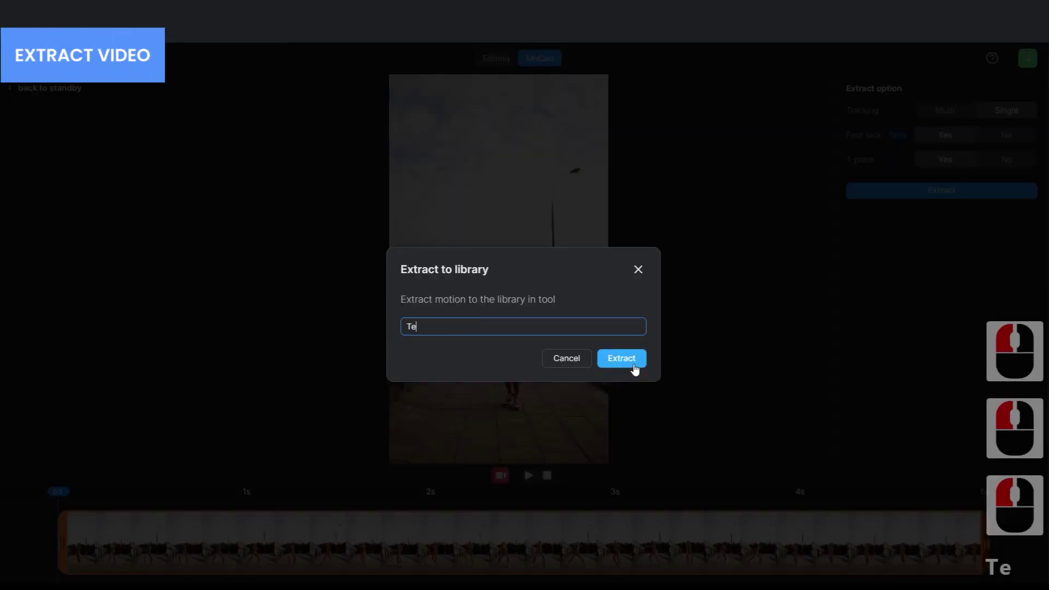
type("st_IC8")
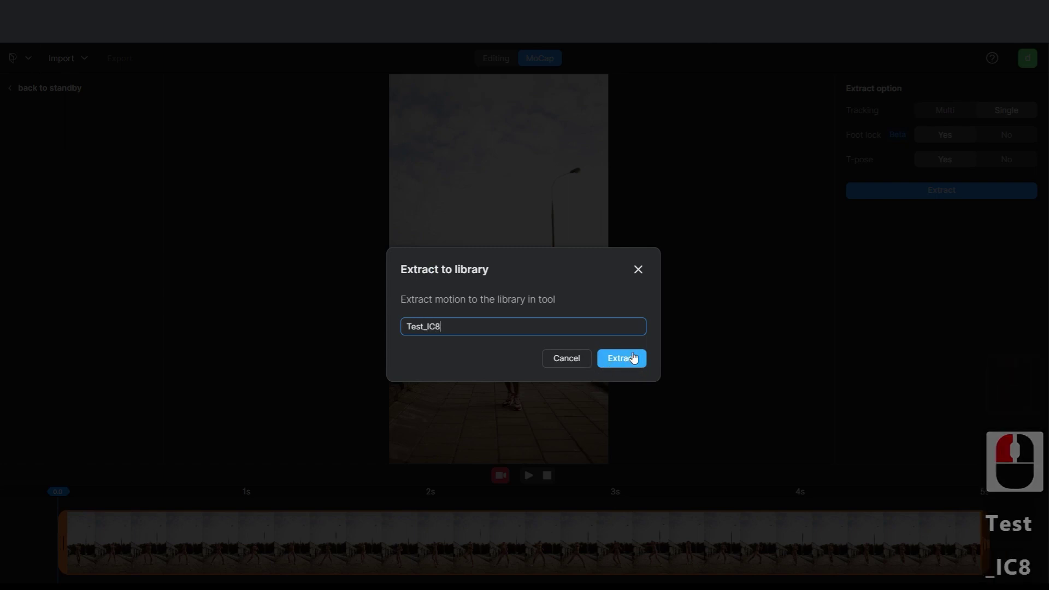
left_click(633, 358)
Apply the Test_IC8 motion to Mannequin.glb and preview the dance.
left_click_drag(38, 263, 71, 124)
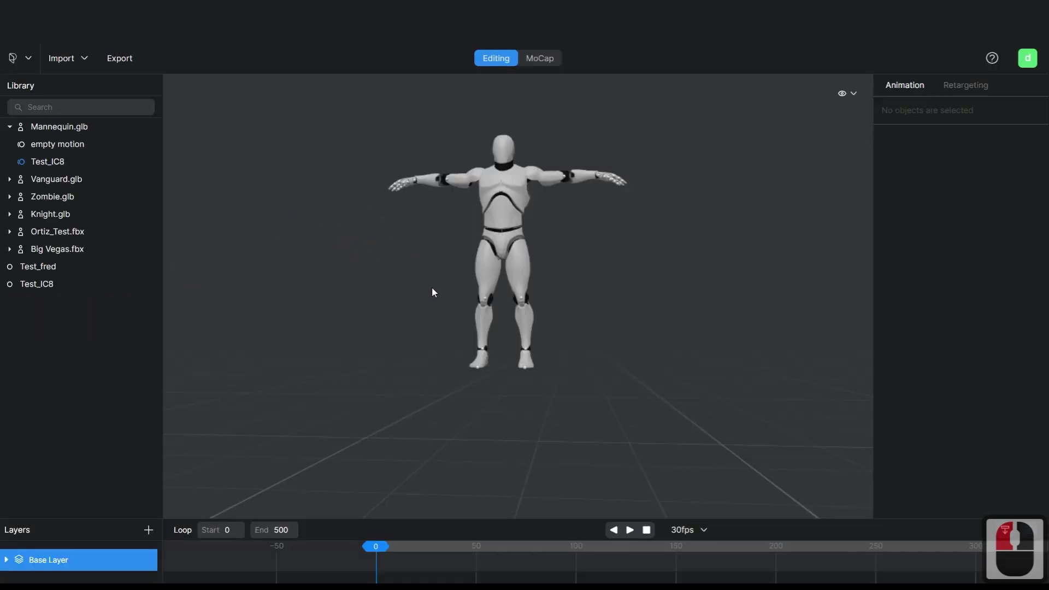
left_click_drag(470, 295, 519, 293)
scroll(520, 292, "down", 2, "alt")
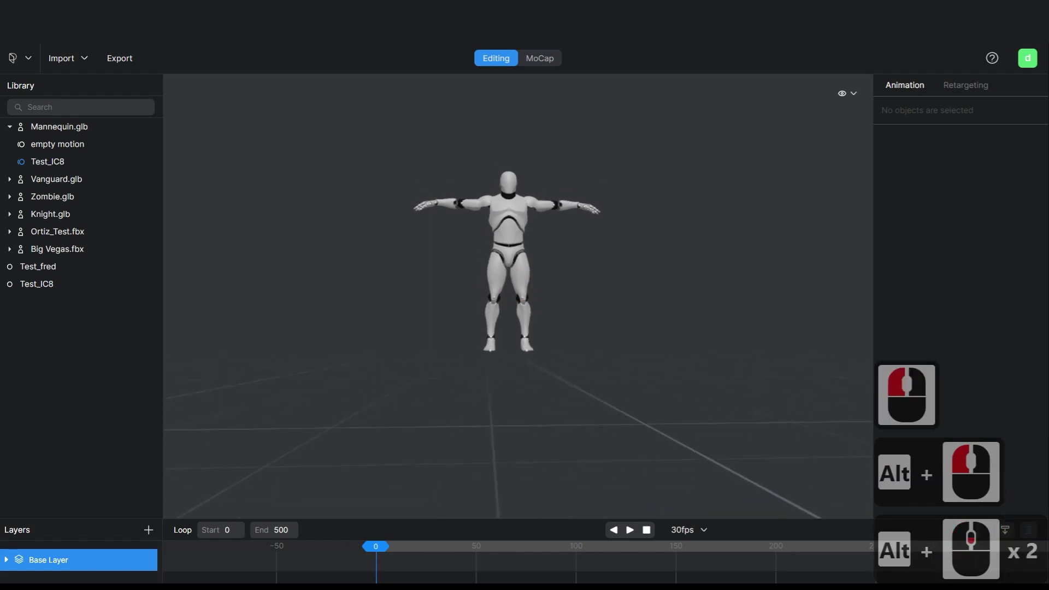
scroll(575, 539, "down", 2)
scroll(589, 552, "down", 5)
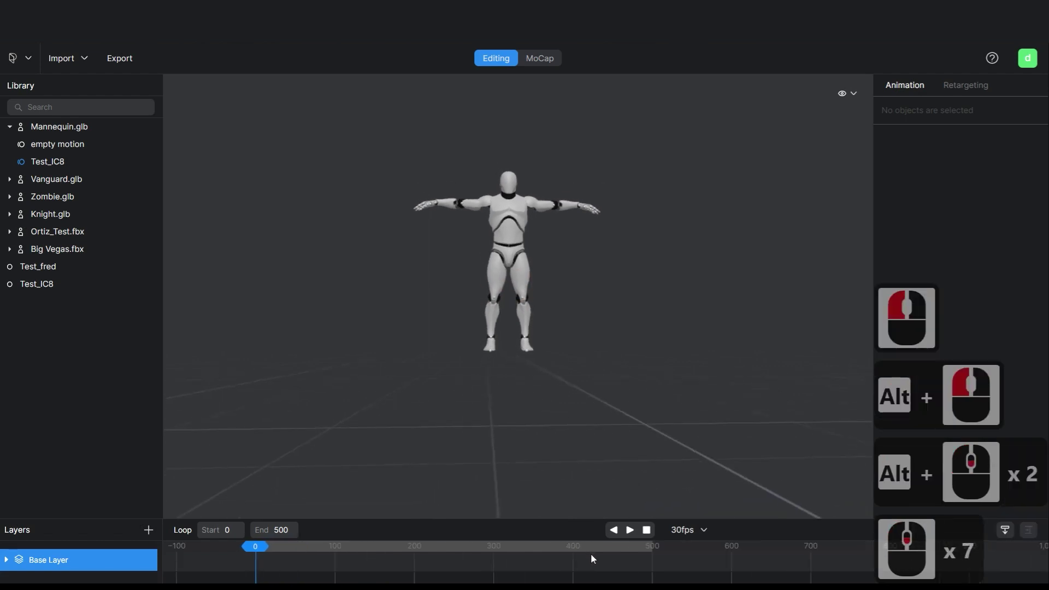
left_click(629, 531)
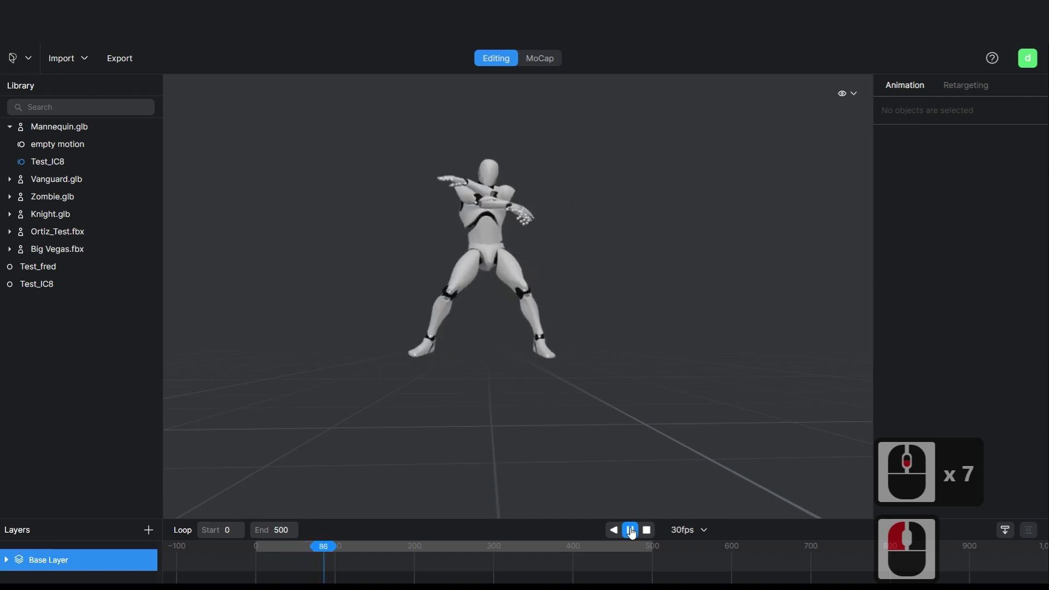
left_click(631, 531)
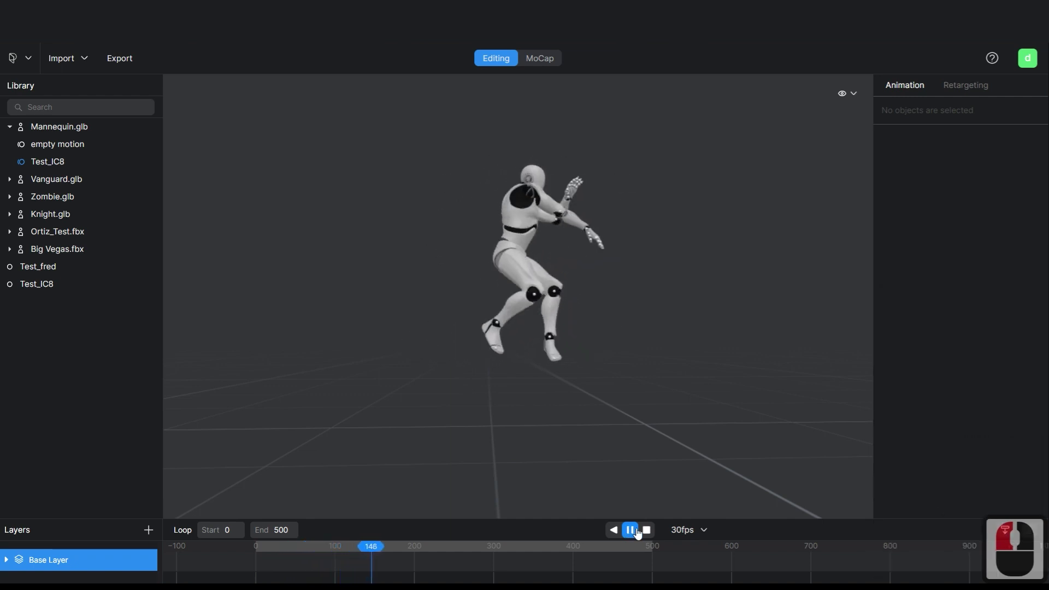
Set the animation's end frame to 140 and replay the shortened dance.
left_click(272, 522)
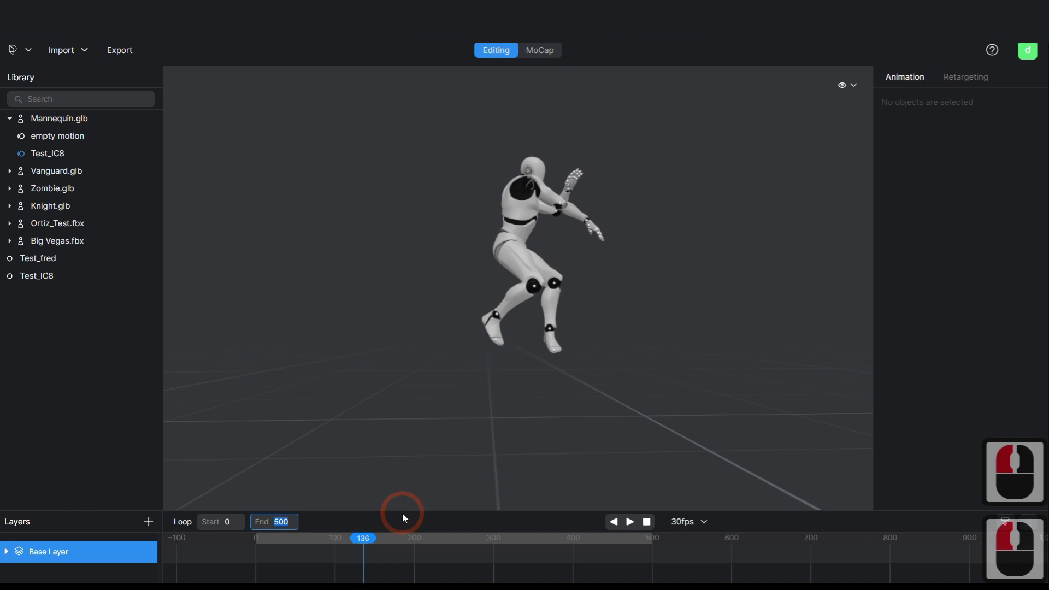
type("140")
left_click(630, 522)
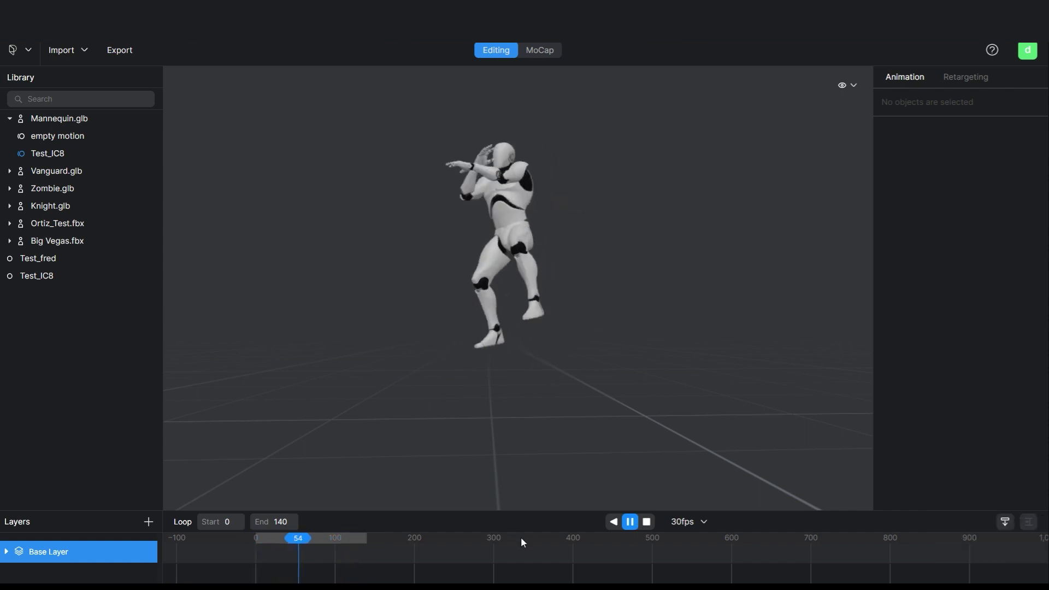
left_click(647, 522)
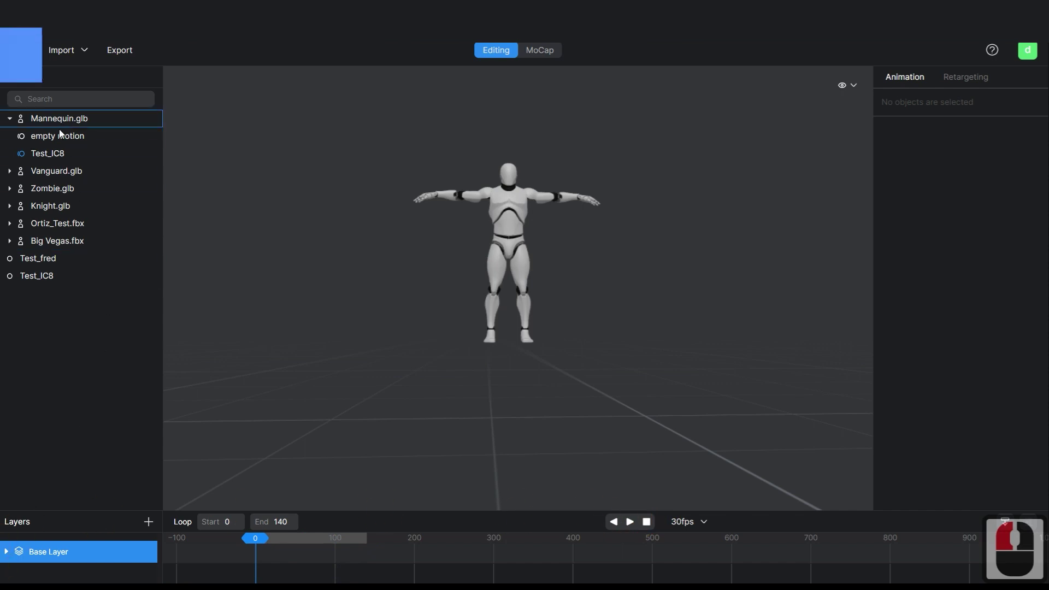
Export the Test_IC8 motion in fbx format as test_IC8.fbx.
right_click(57, 154)
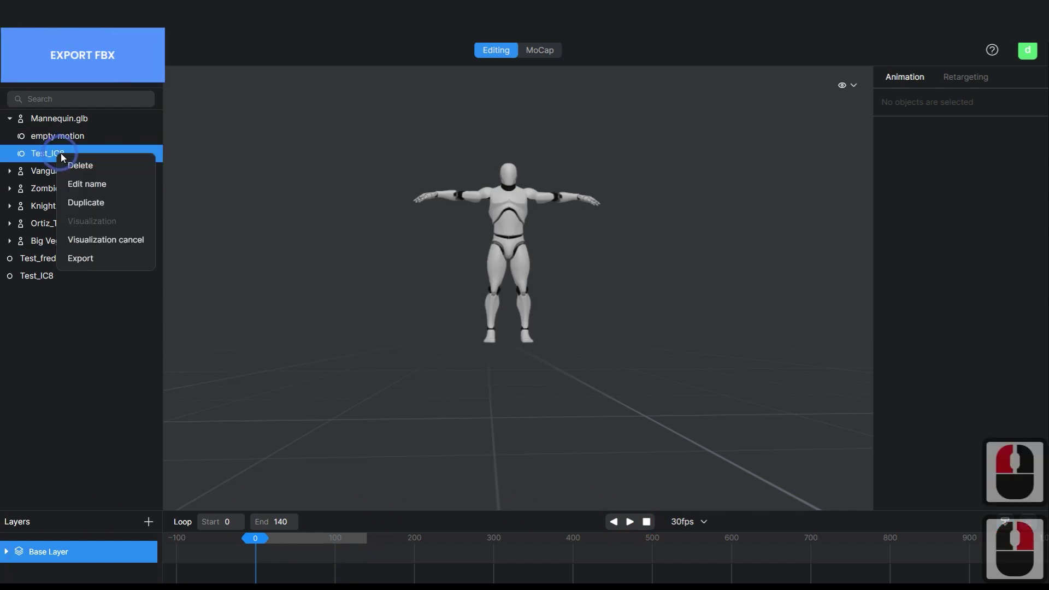
left_click(89, 257)
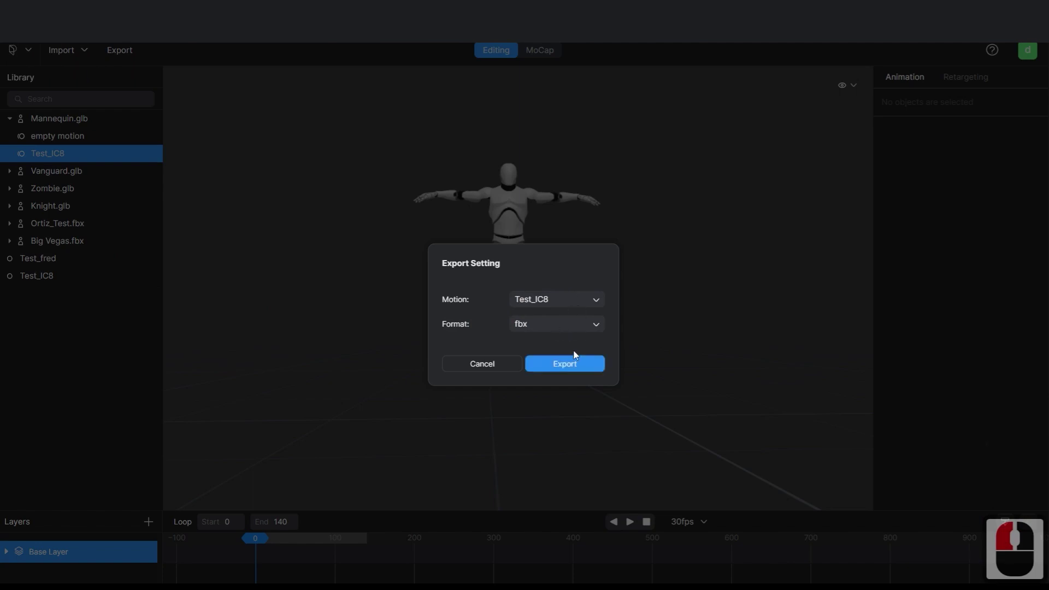
left_click(566, 364)
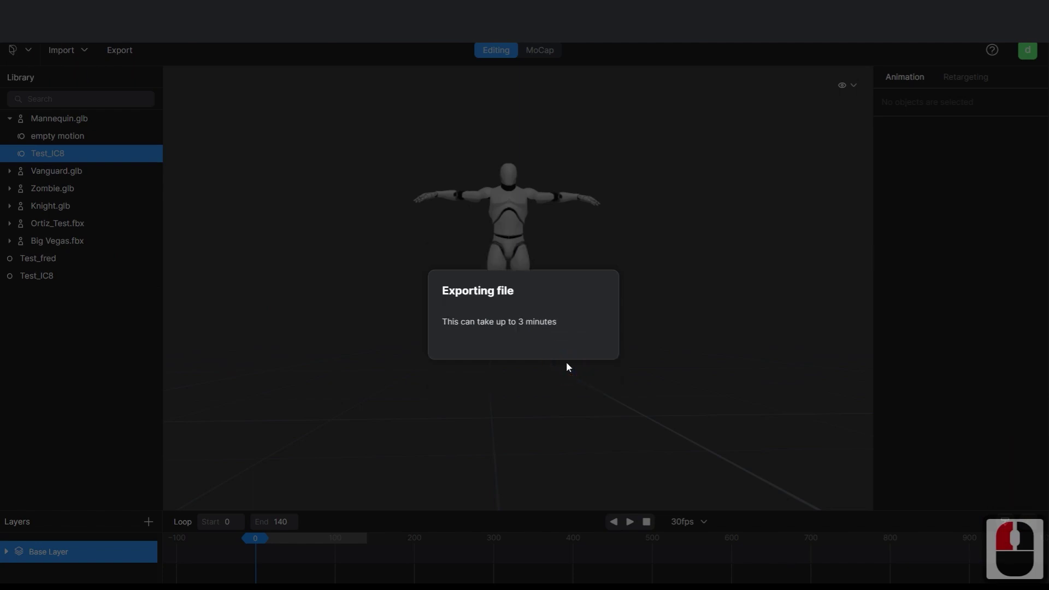
key("Delete")
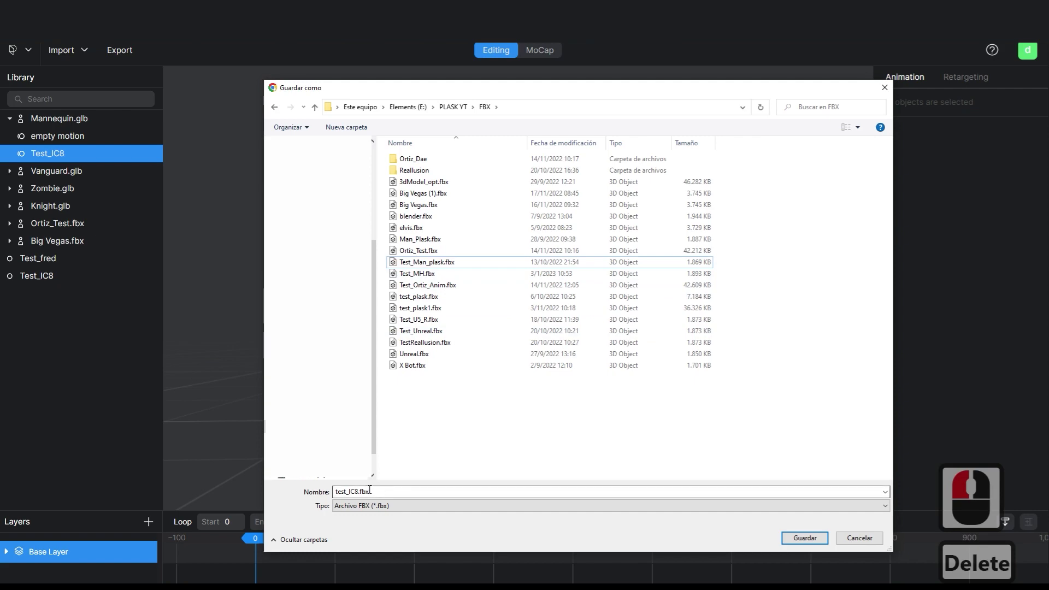
left_click(320, 490)
left_click(584, 515)
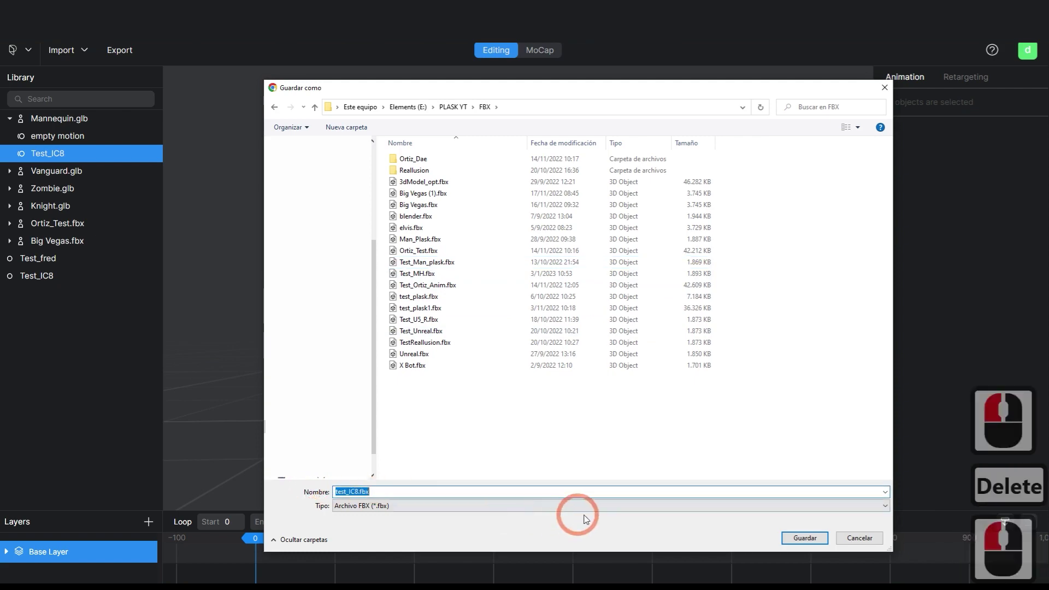
left_click(805, 538)
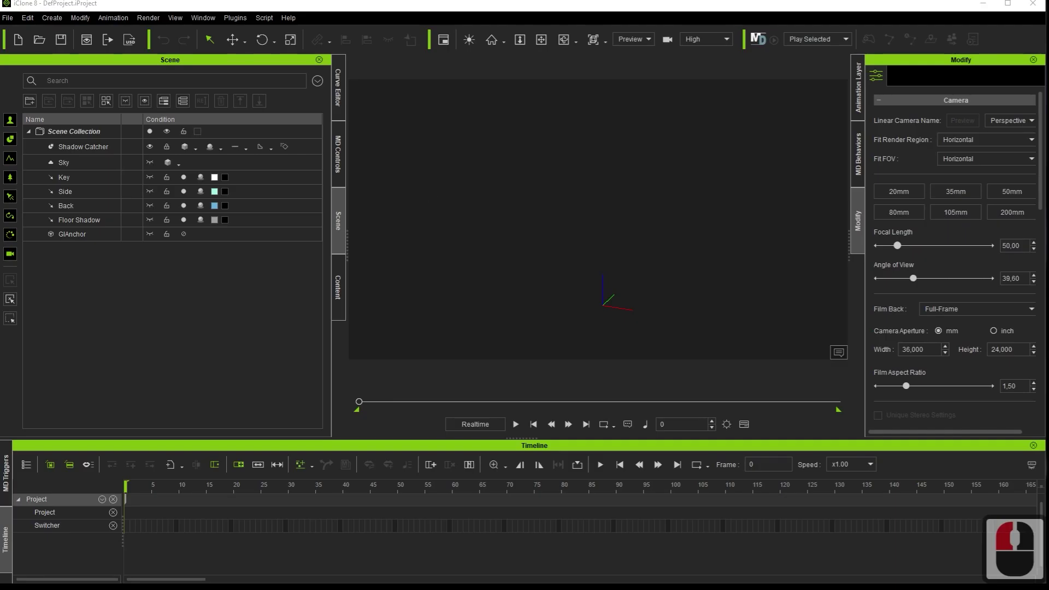
Add Plask_AI_IC8_CC4.iAvatar from the Manekin PLASK folder to the iClone scene.
left_click(219, 179)
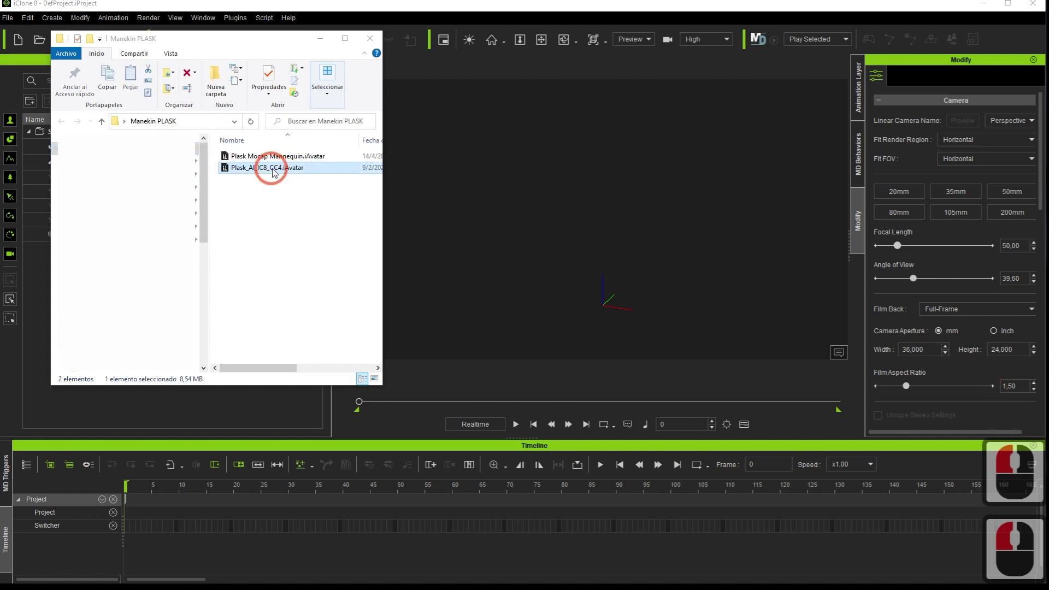
left_click_drag(275, 173, 610, 272)
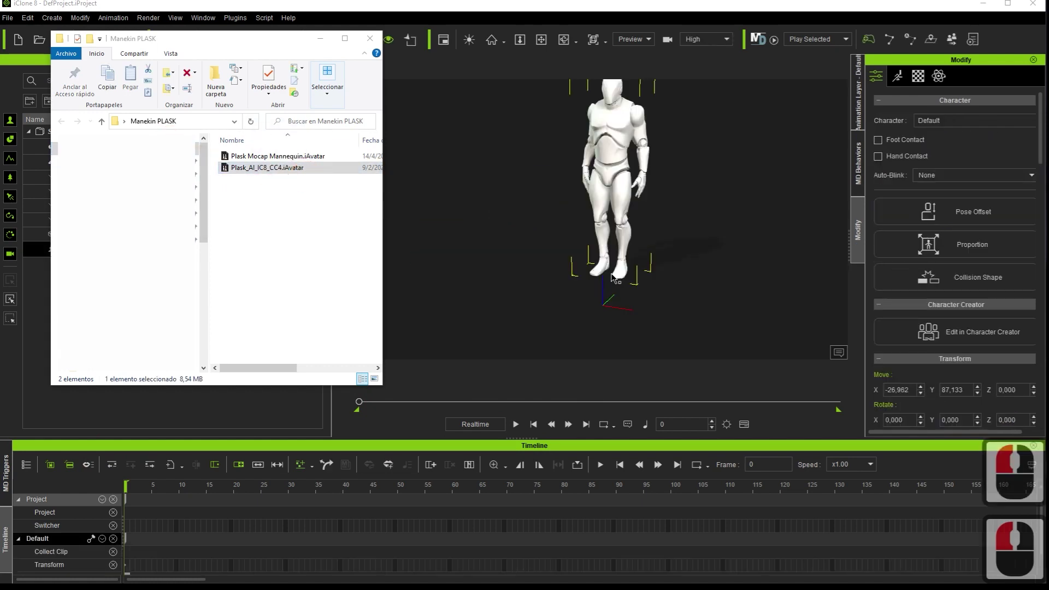
left_click(492, 39)
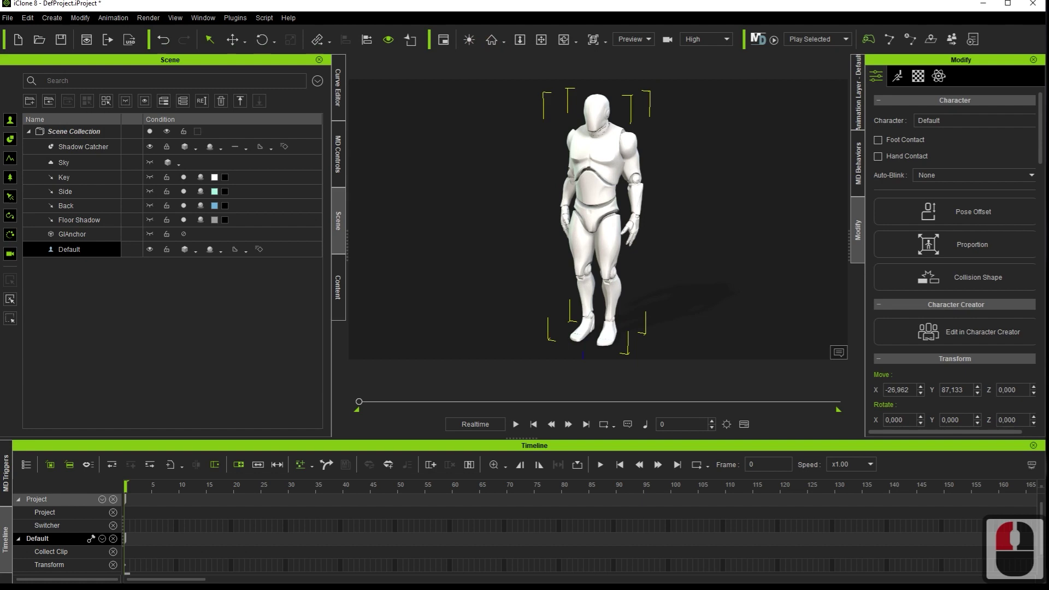
key("alt+Tab")
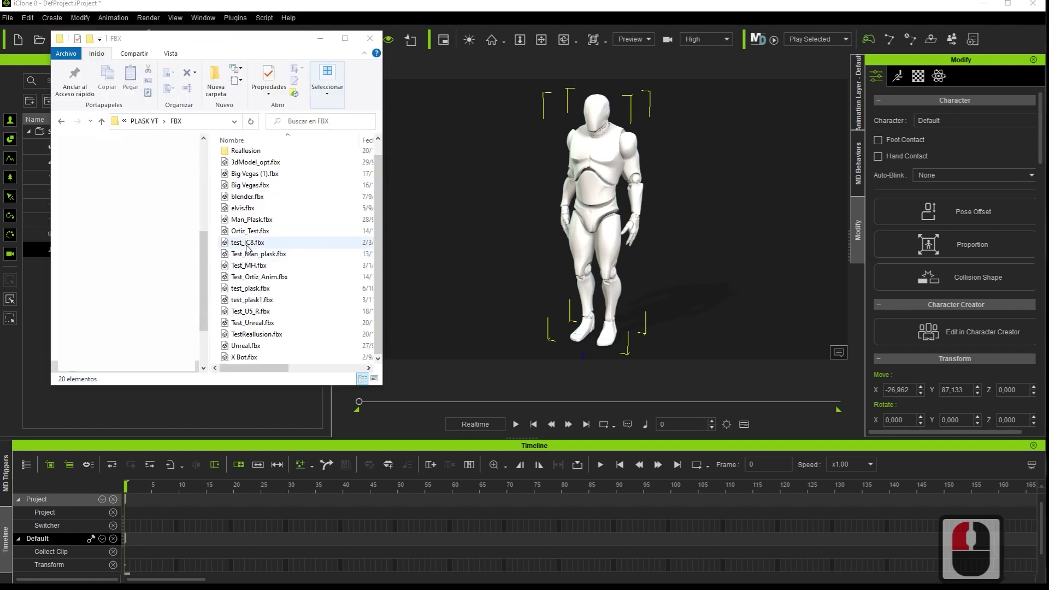
Drop test_IC8.fbx into the scene and Convert All so the mannequin dances.
left_click_drag(257, 244, 598, 209)
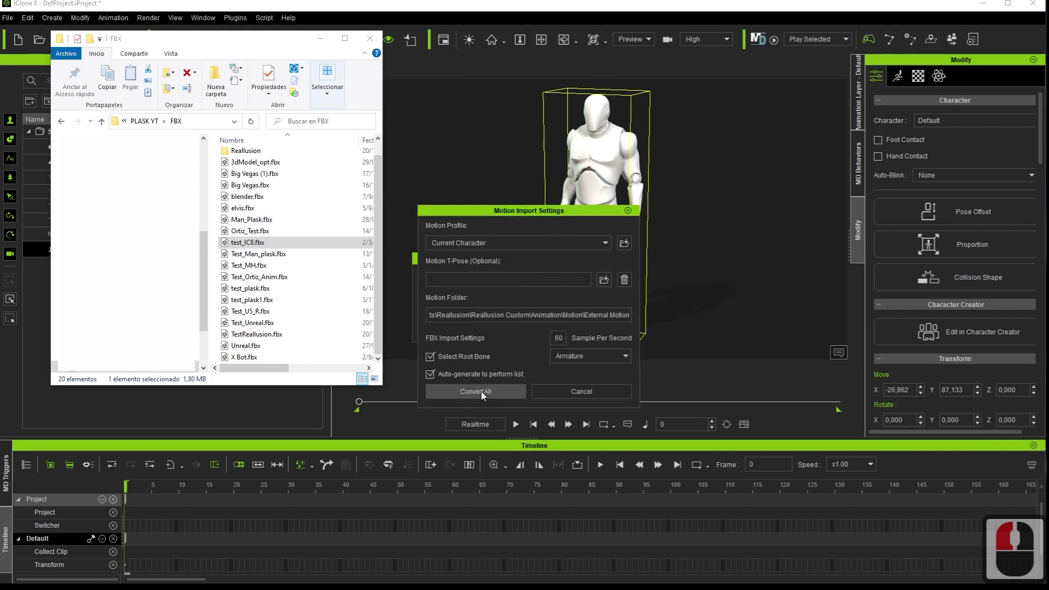
left_click(370, 41)
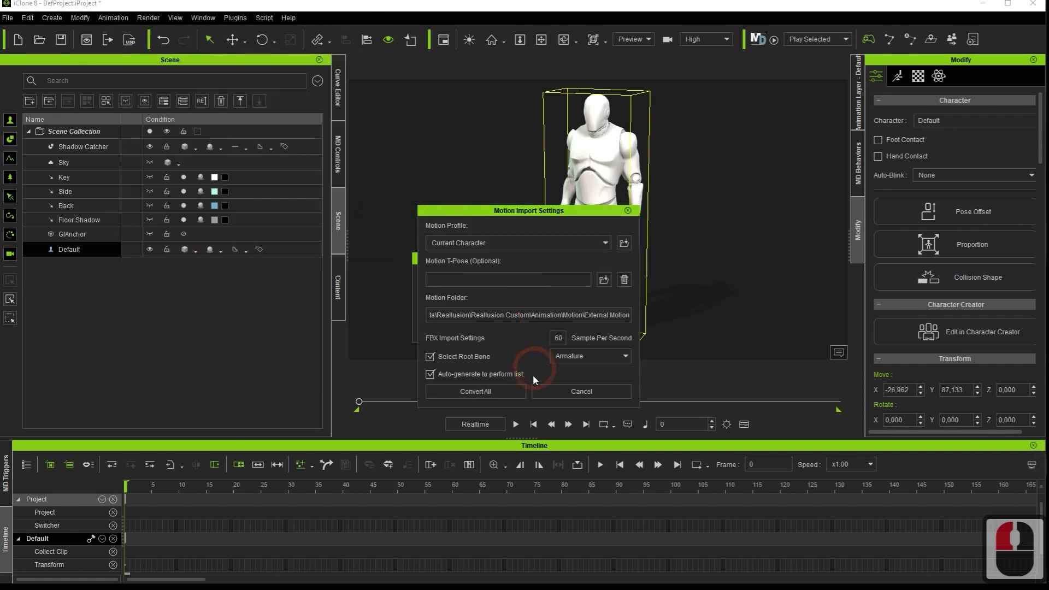
left_click(497, 392)
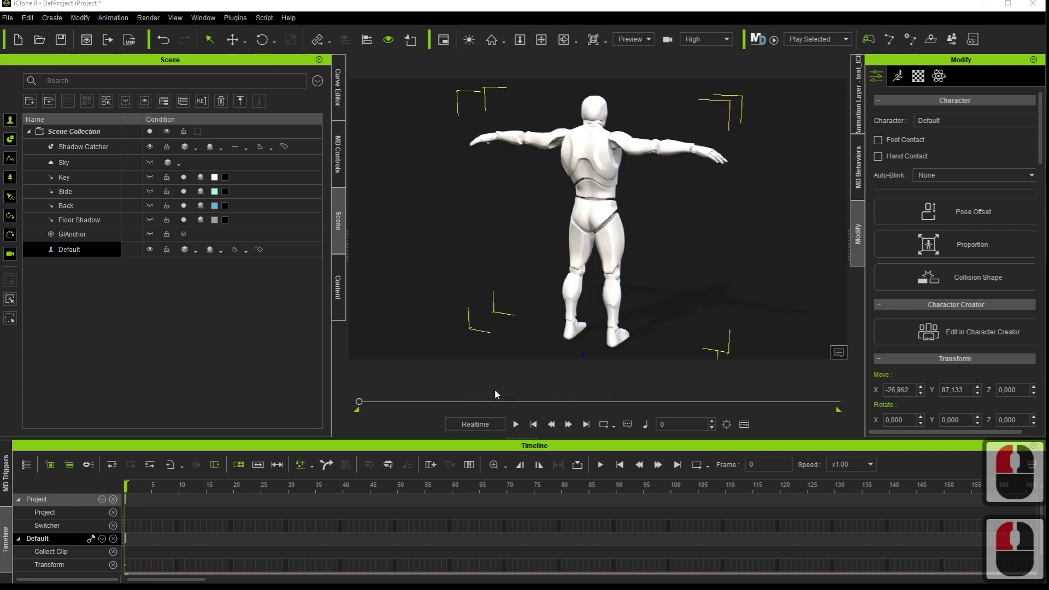
double_click(525, 499)
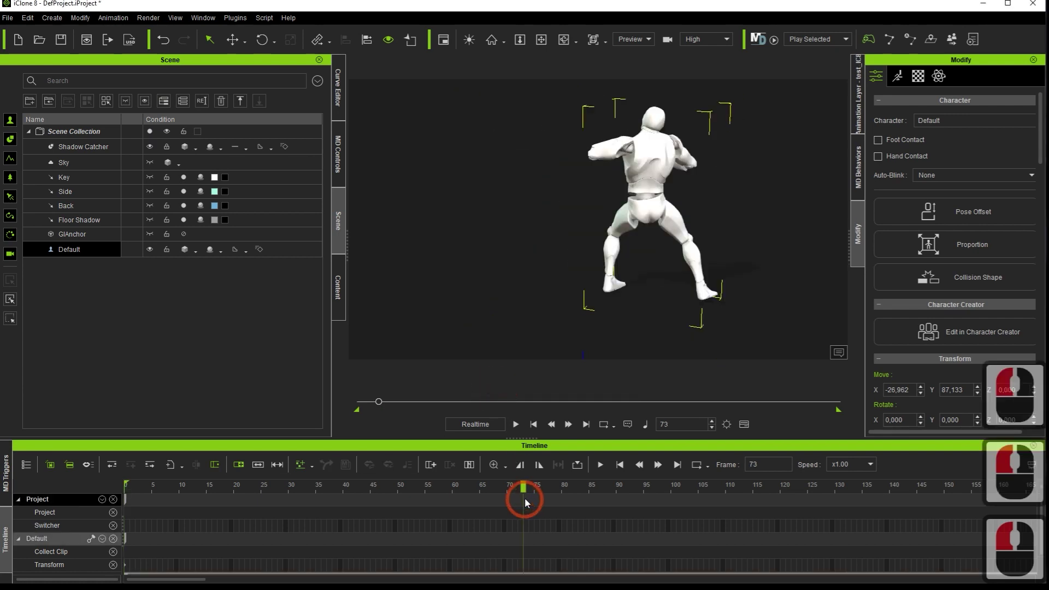
scroll(527, 496, "down", 9)
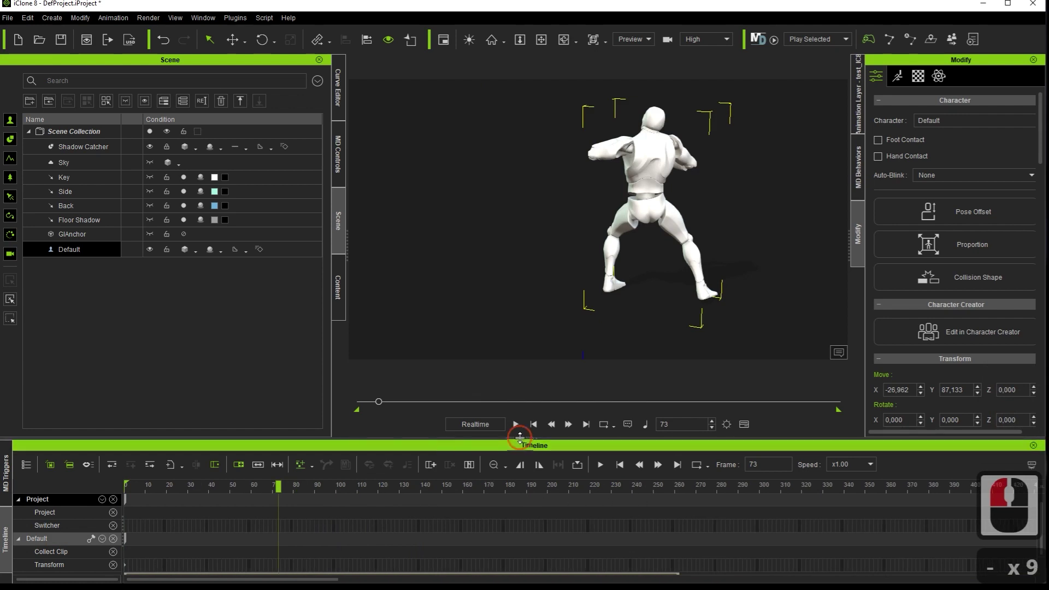
End the playback range at frame 262, where the test_IC8 clip finishes.
left_click_drag(522, 439, 546, 376)
left_click_drag(653, 411, 679, 414)
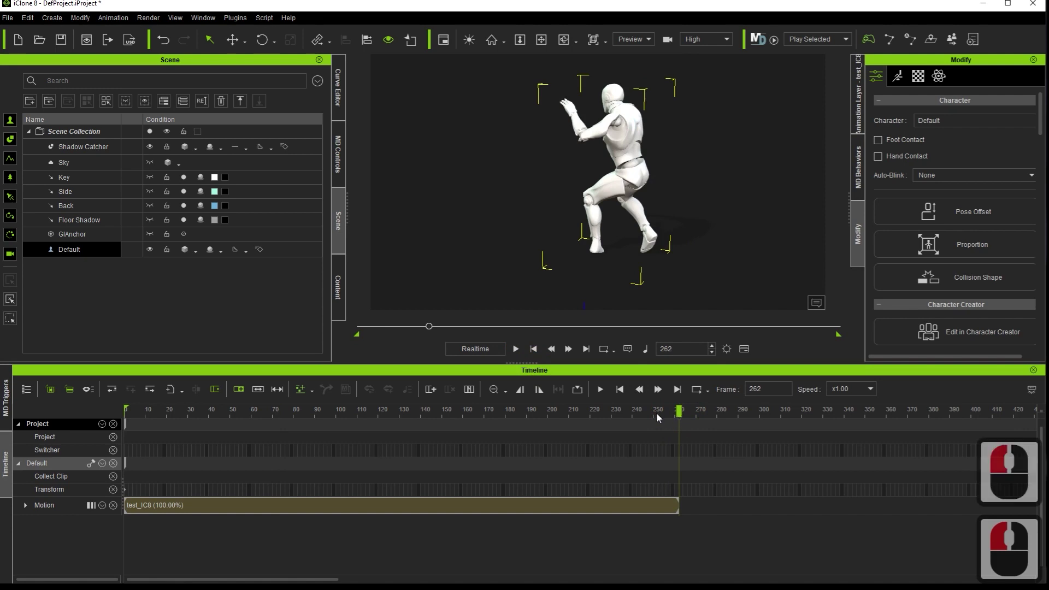
left_click(541, 389)
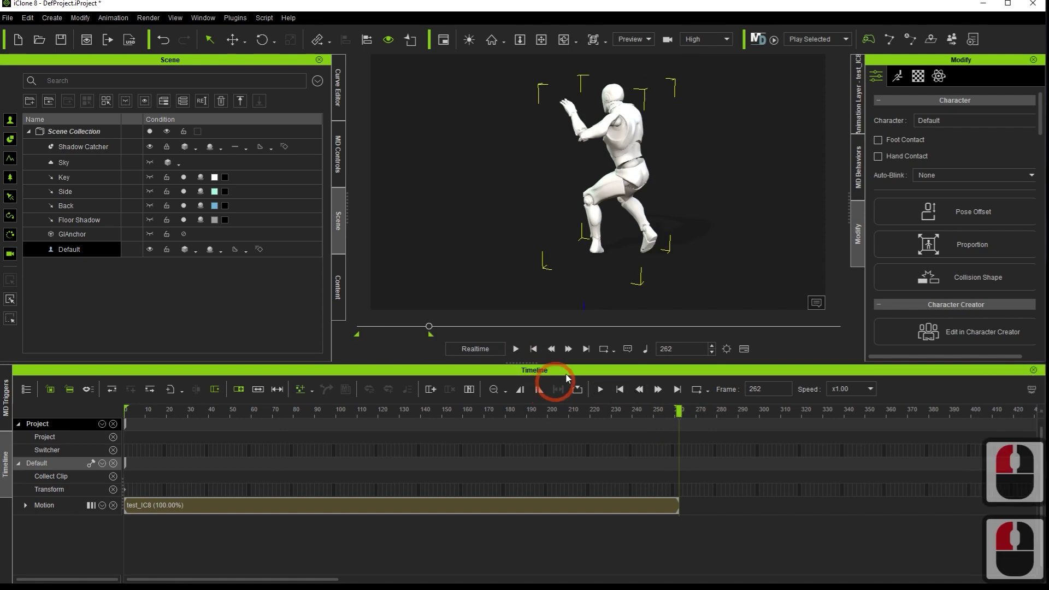
left_click(566, 40)
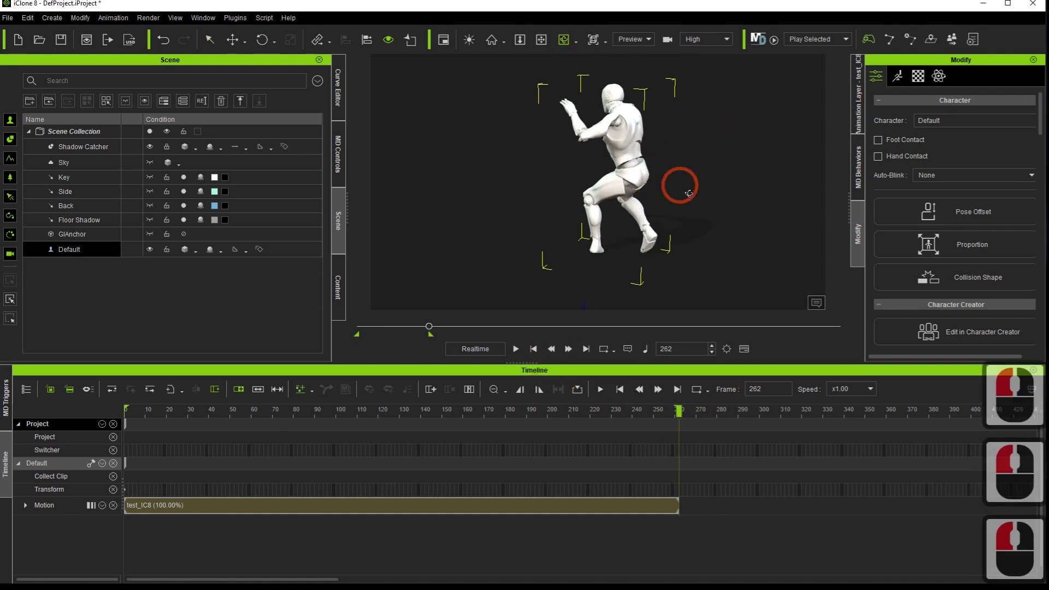
left_click(416, 236)
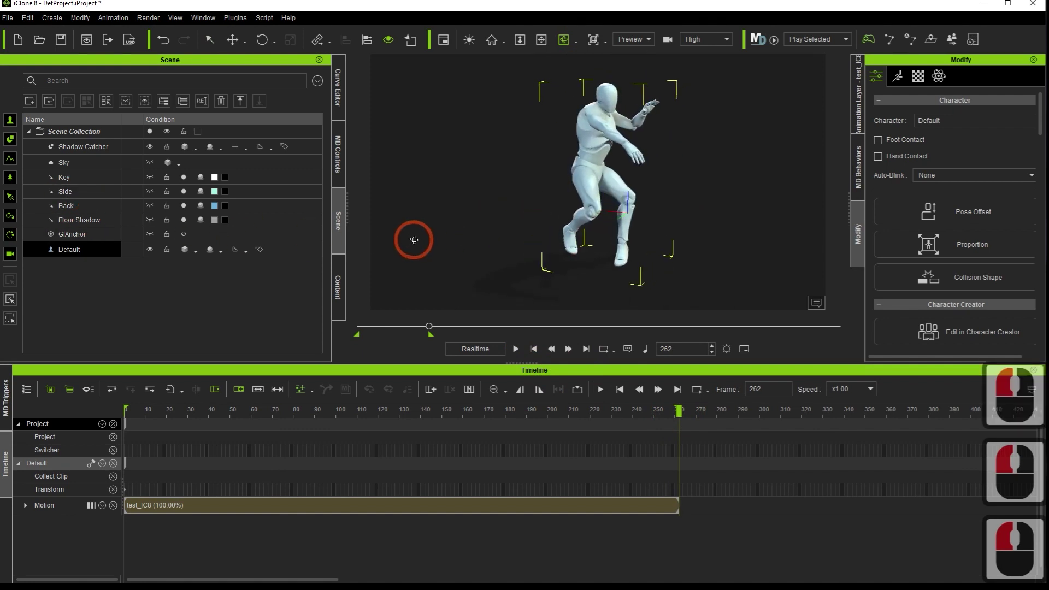
Play the dance from frame 0 with the camera framed on the character.
left_click(109, 415)
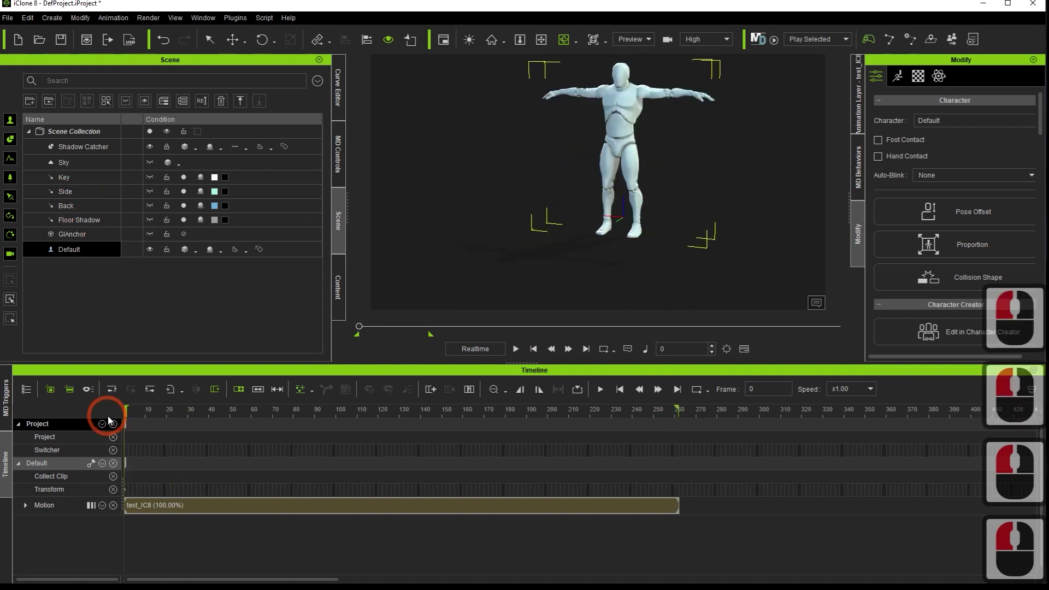
key("space")
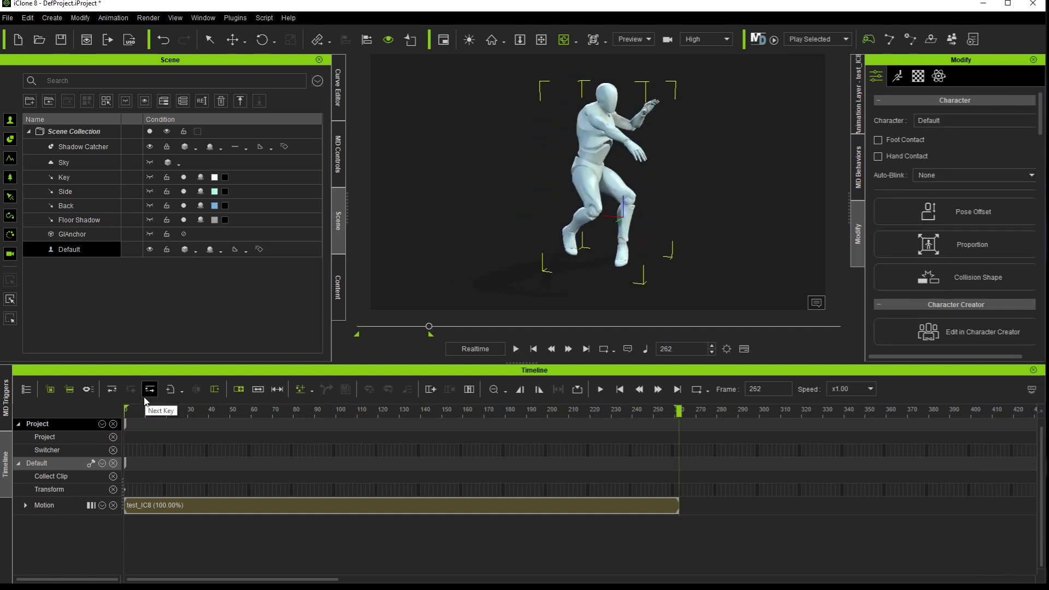
left_click(137, 408)
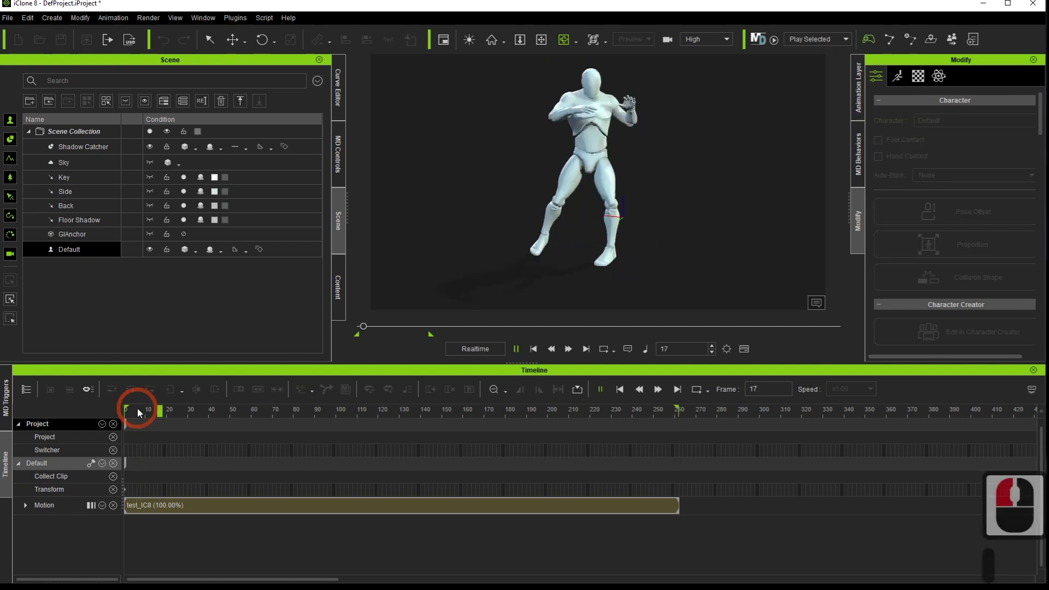
key("space")
key("space")
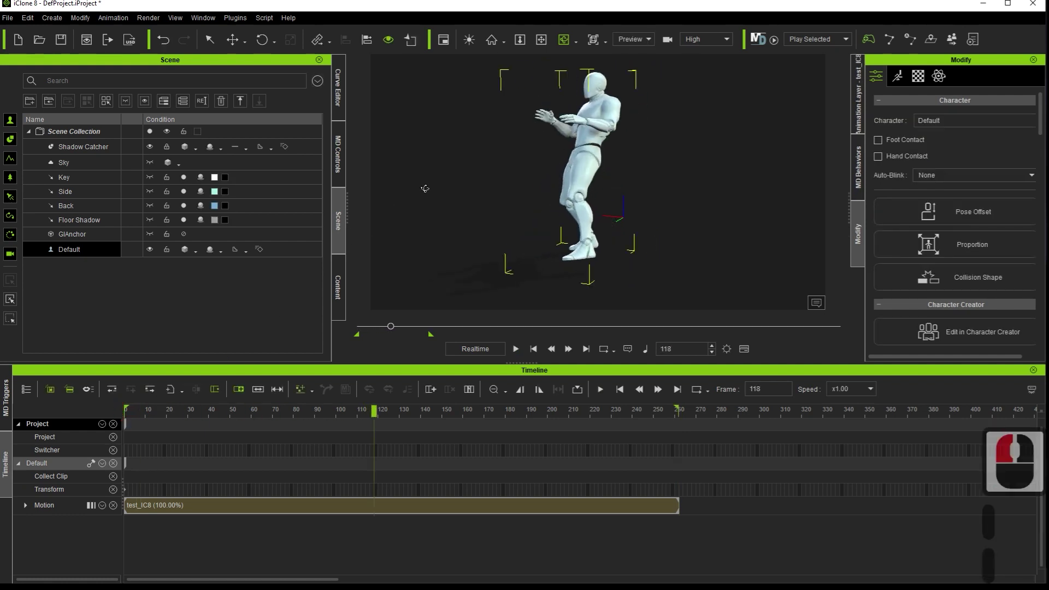
scroll(588, 146, "up", 3)
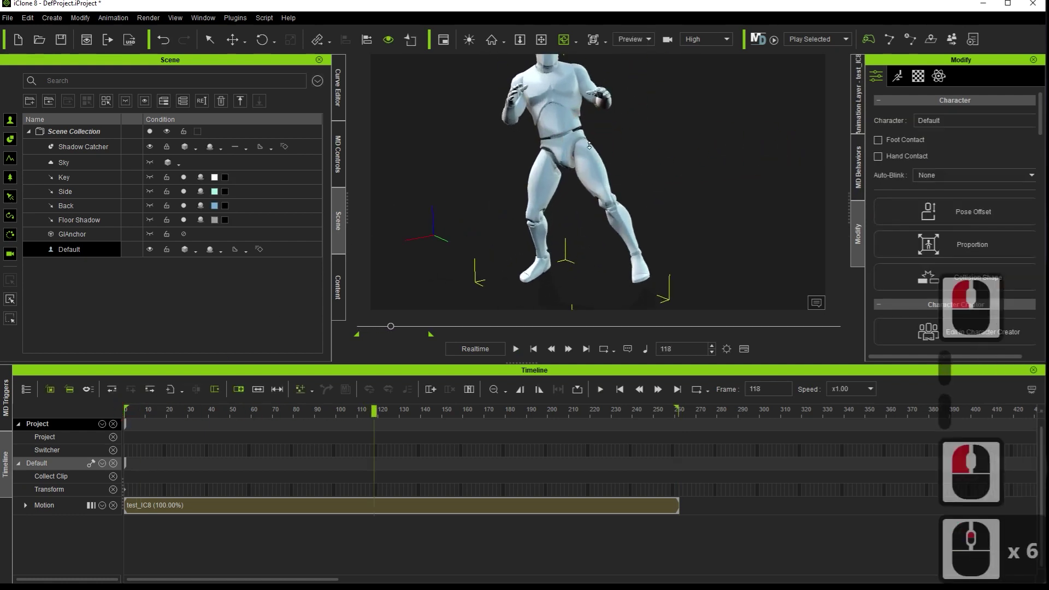
left_click(541, 39)
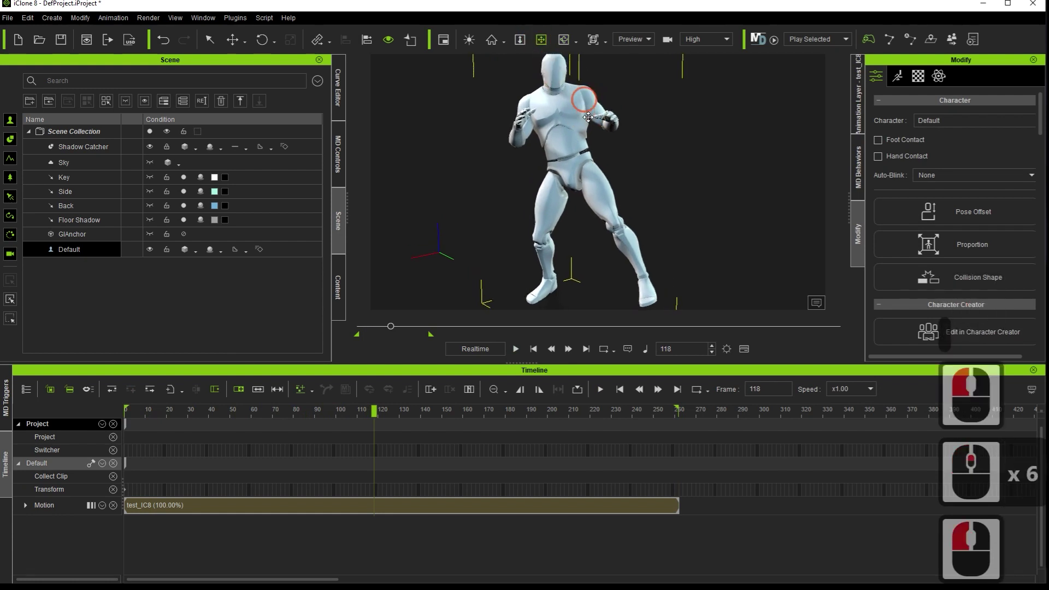
left_click(595, 170)
scroll(595, 170, "up", 7)
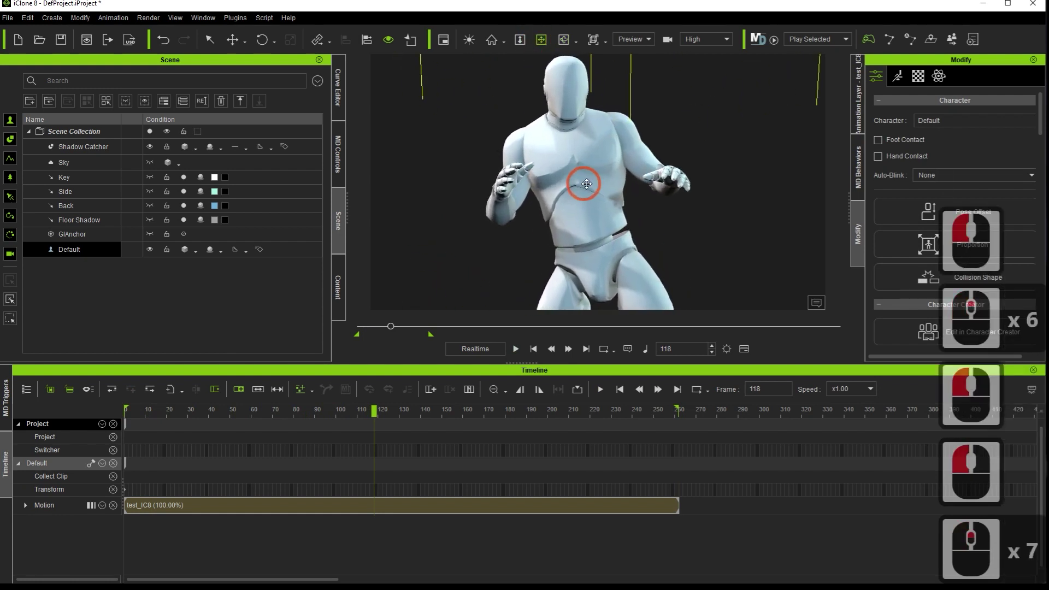
left_click(124, 409)
key("space")
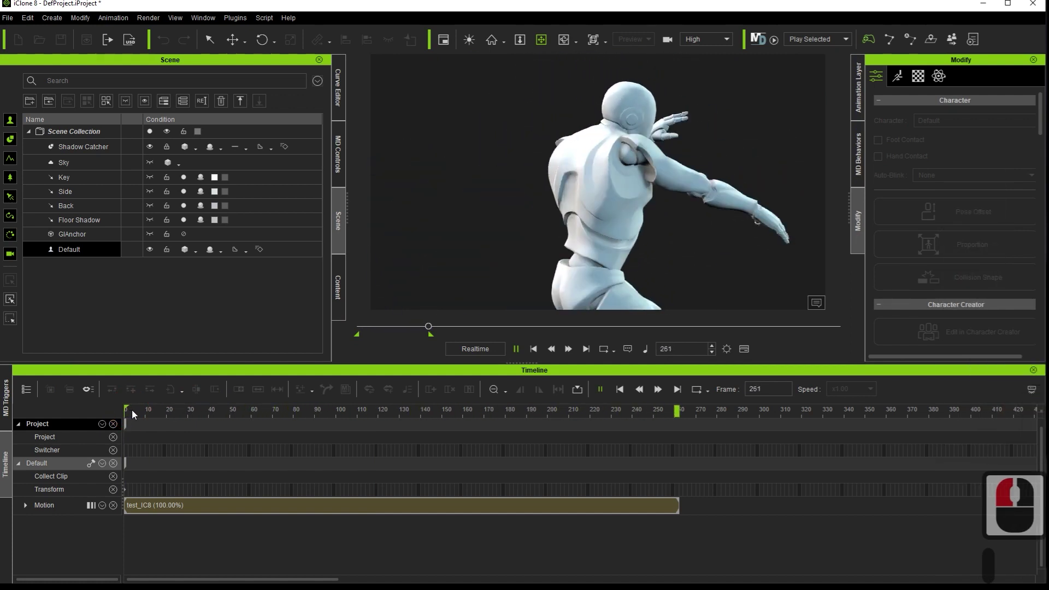
scroll(374, 189, "down", 13)
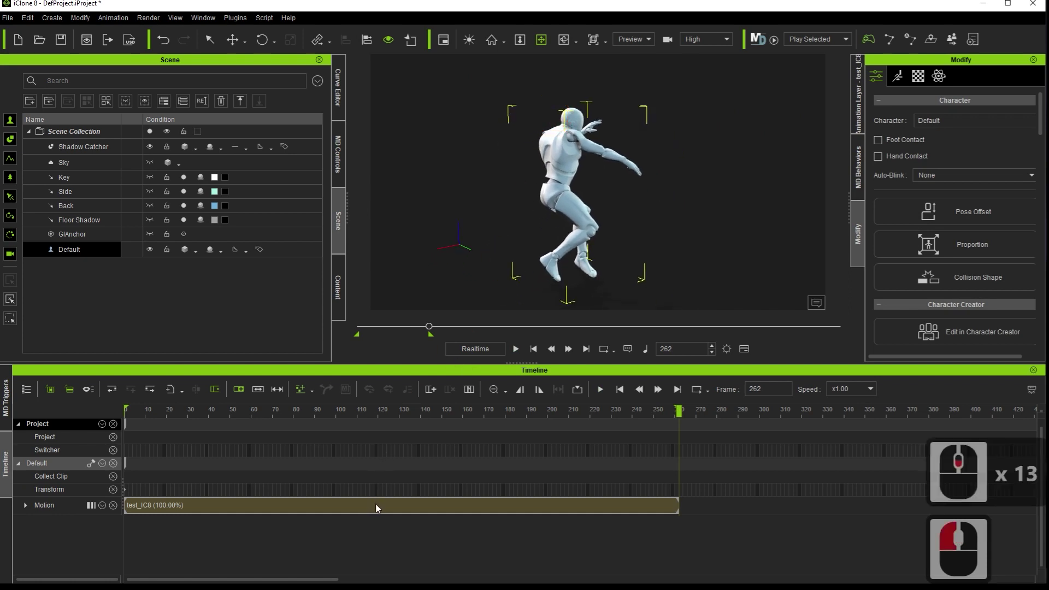
Sample the test_IC8 clip with Sample All Parts - Per Frame to a new layer, showing the Motion sub-tracks.
right_click(429, 504)
mouse_move(490, 182)
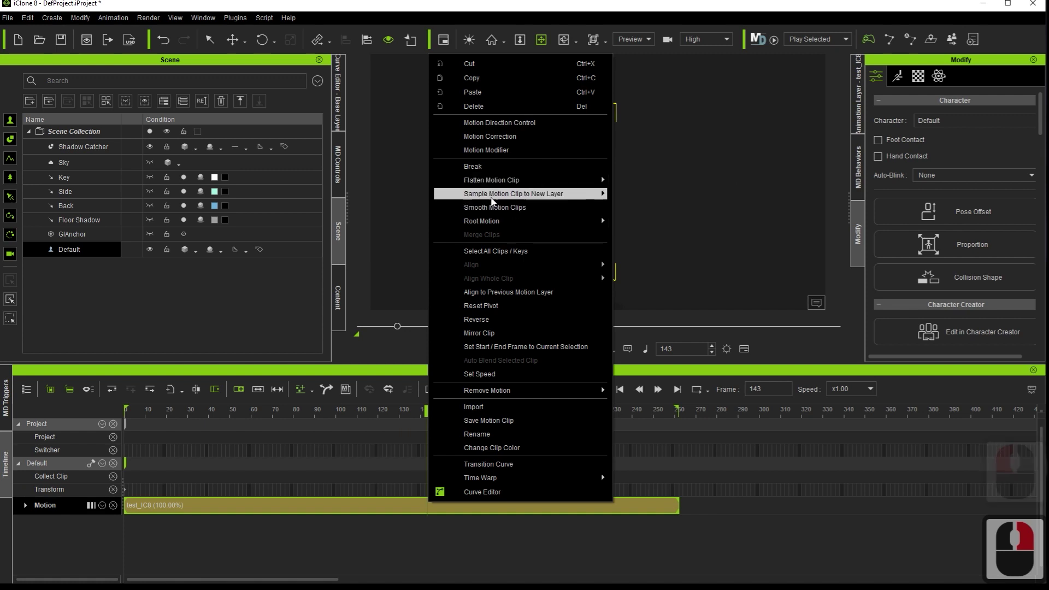
left_click(651, 209)
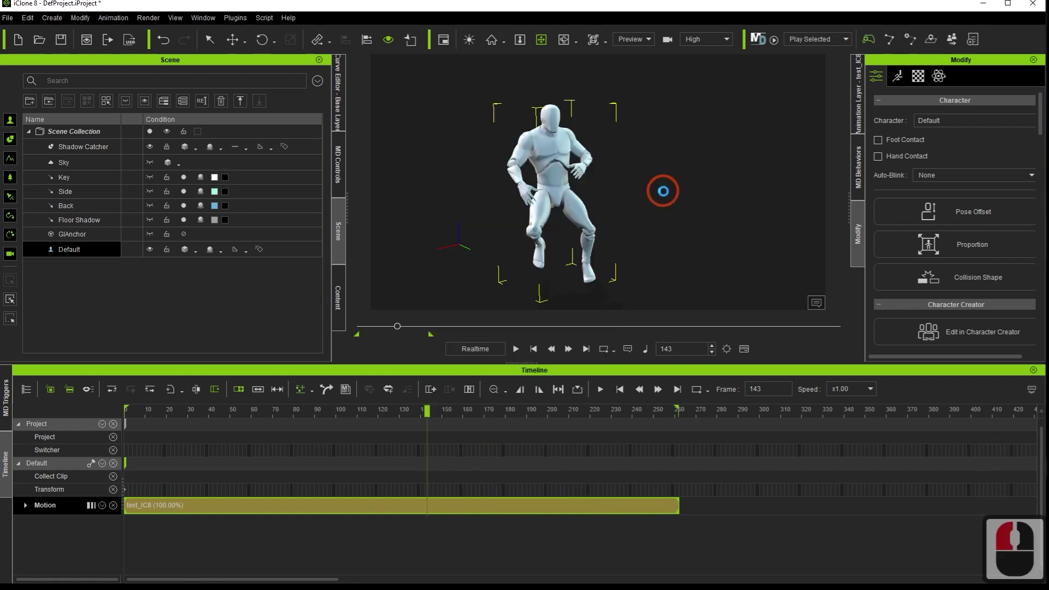
left_click(29, 507)
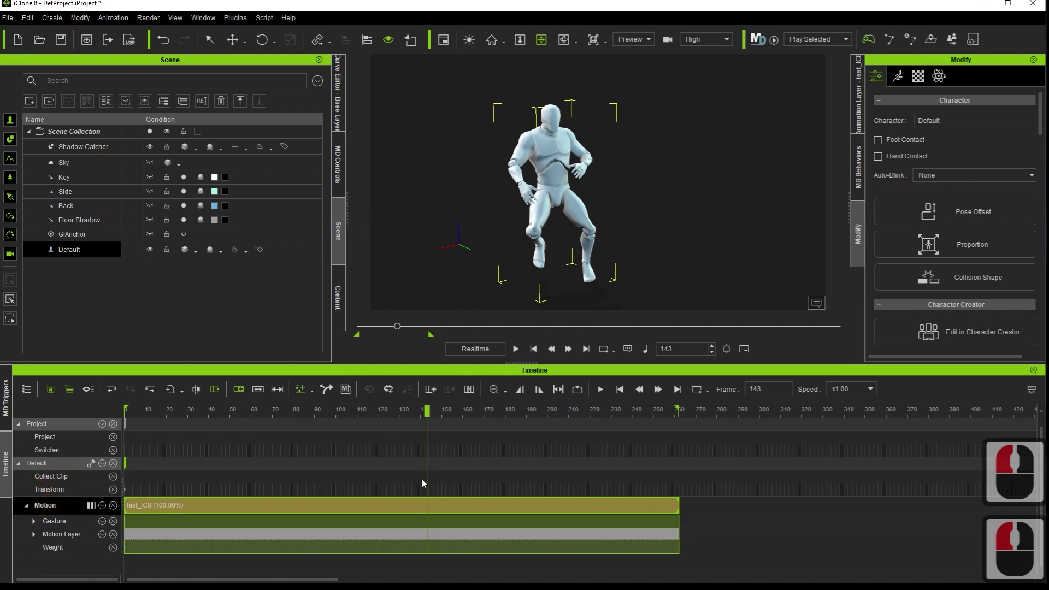
right_click(409, 506)
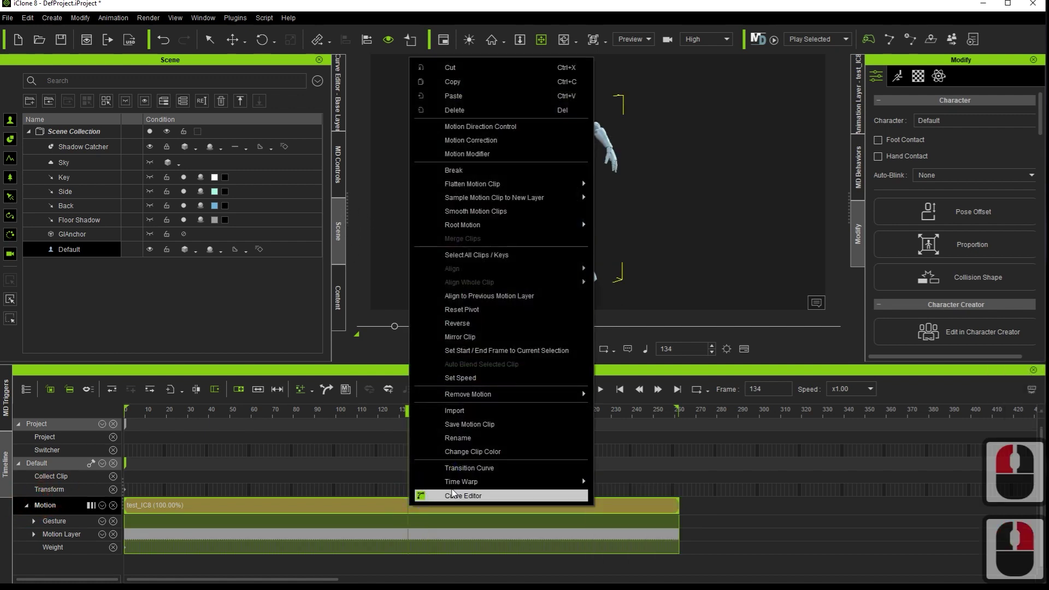
Optimize All sampled keys at threshold 0.8 (2919 to 2077) and replay the dance.
left_click(452, 495)
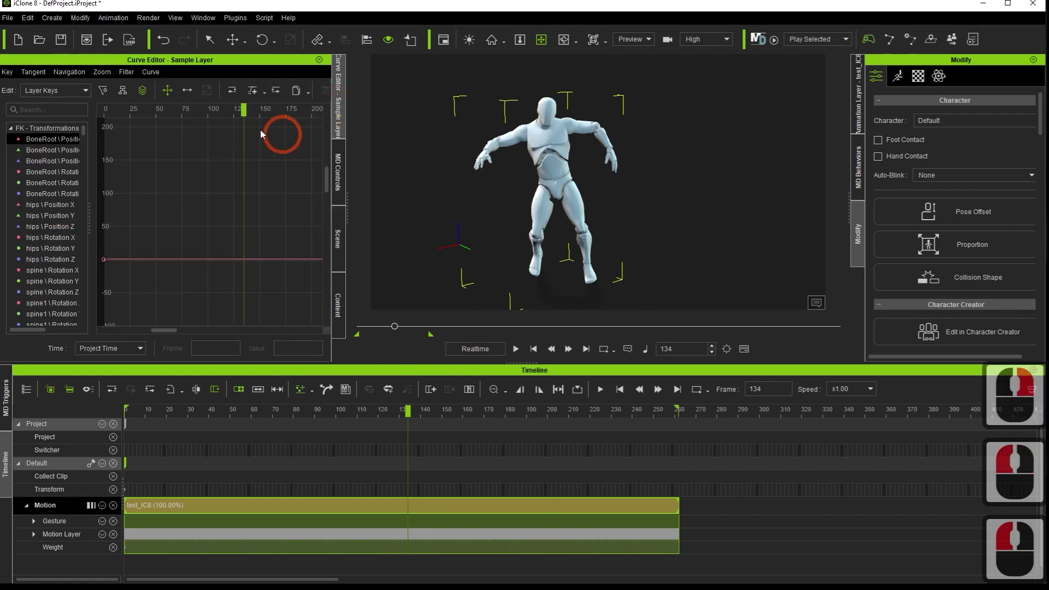
left_click(120, 74)
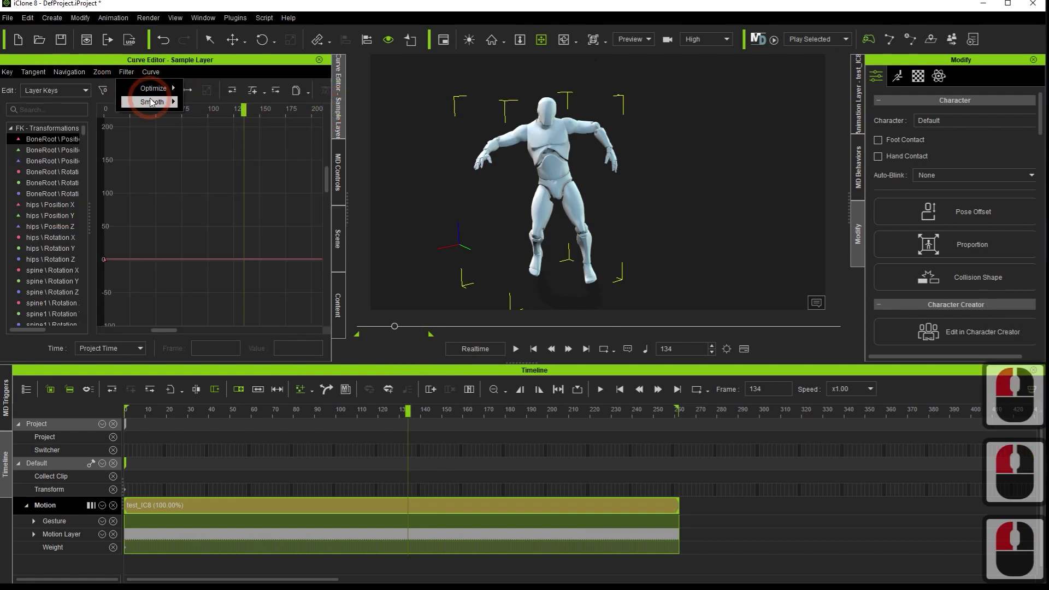
mouse_move(169, 92)
left_click(220, 101)
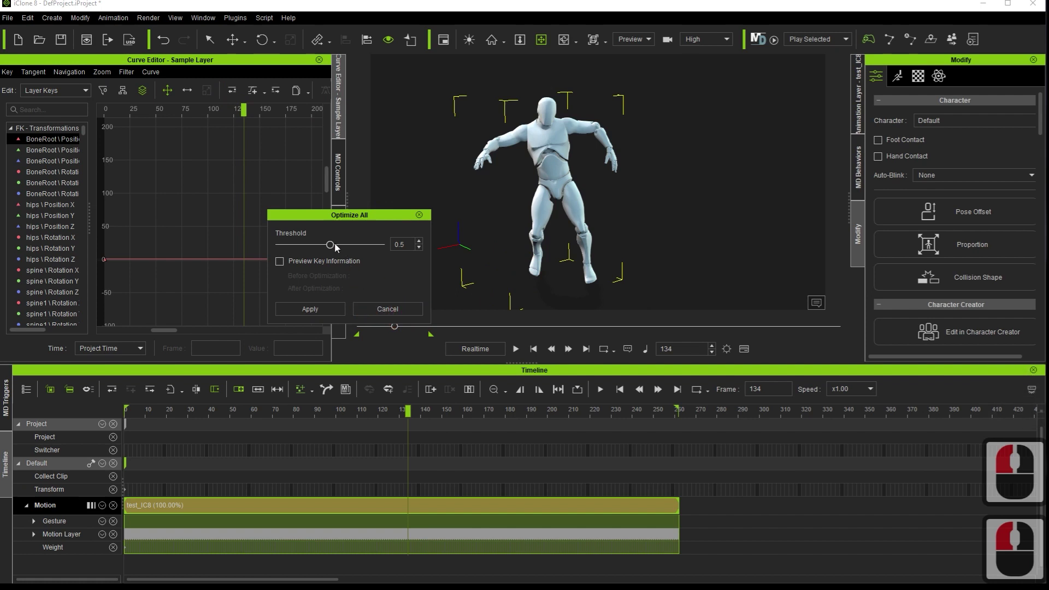
left_click(281, 261)
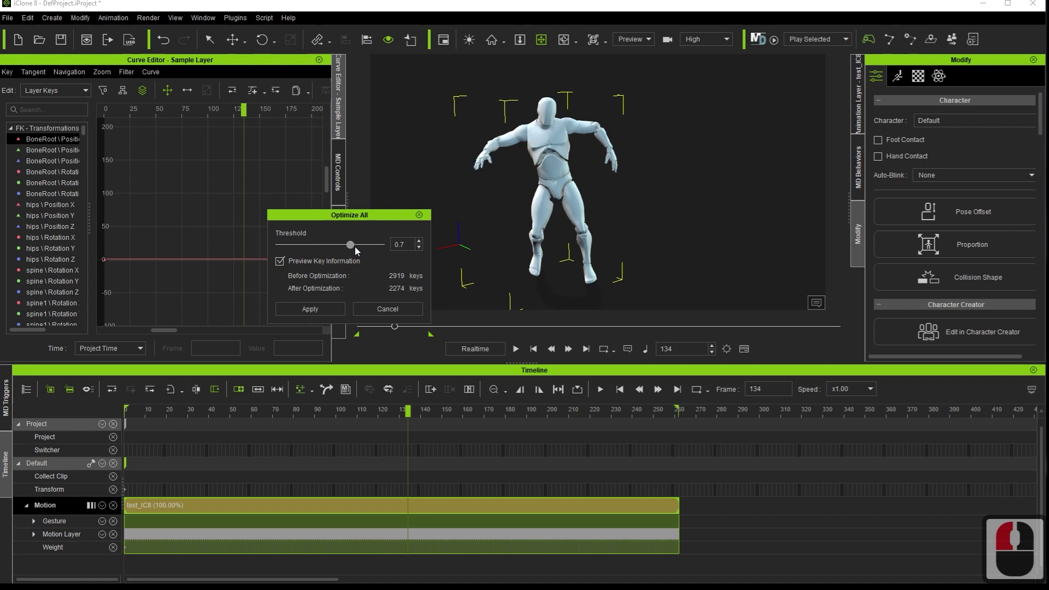
left_click(355, 246)
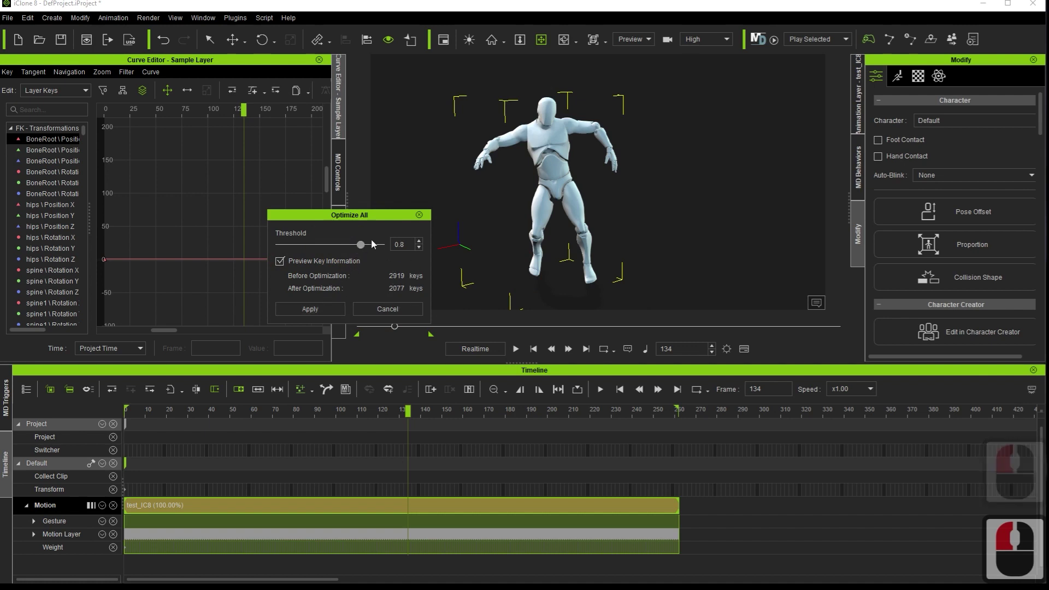
left_click(315, 310)
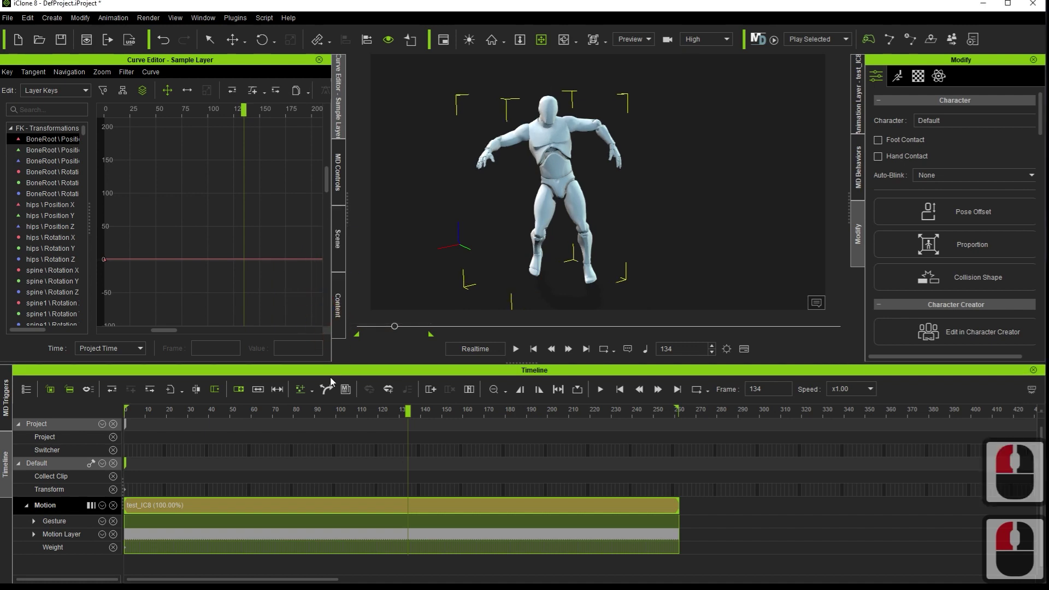
left_click(127, 414)
key("space")
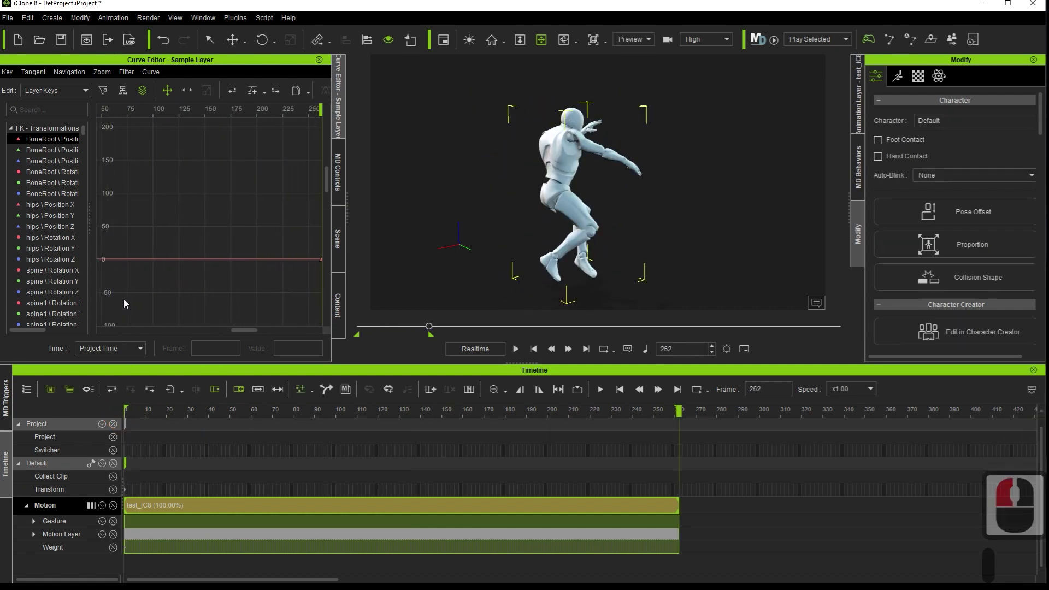
left_click_drag(192, 414, 237, 418)
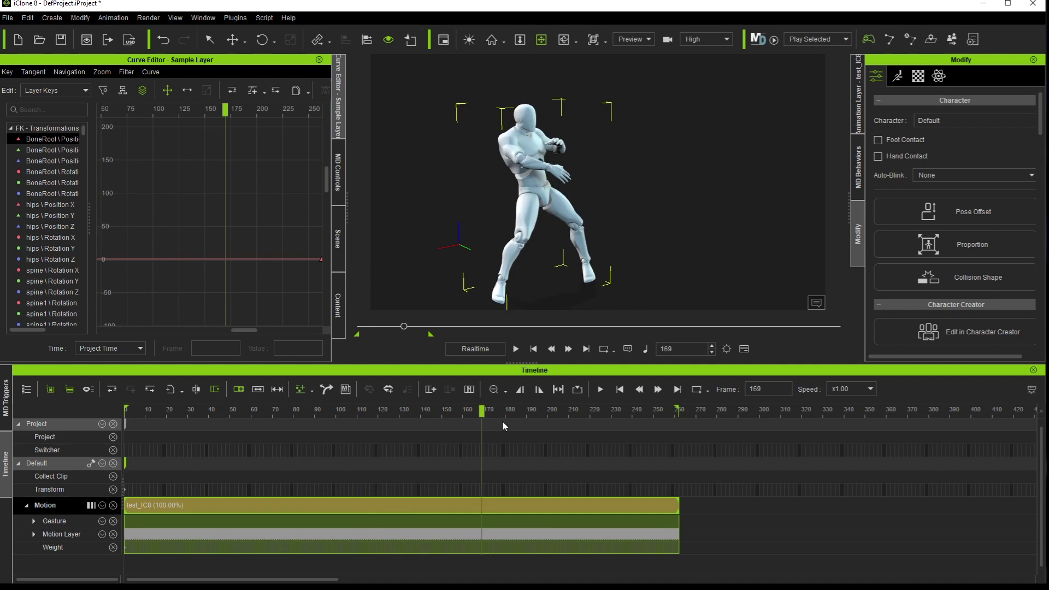
left_click_drag(658, 424, 412, 418)
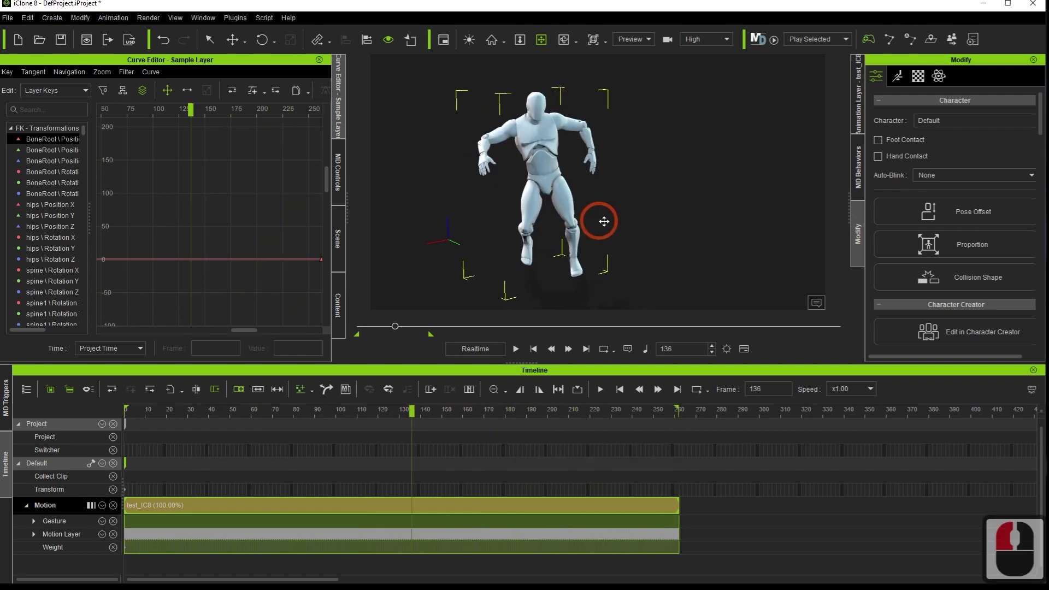
left_click_drag(603, 221, 609, 224)
left_click(562, 39)
Save the motion clip as an RL Motion file named testic82.
right_click(327, 512)
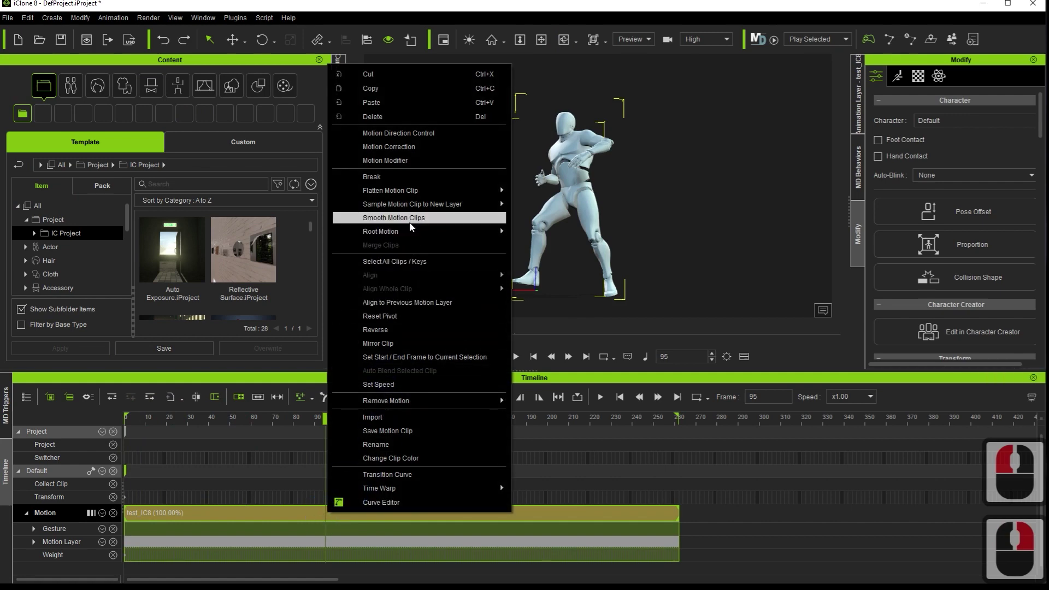
left_click(401, 433)
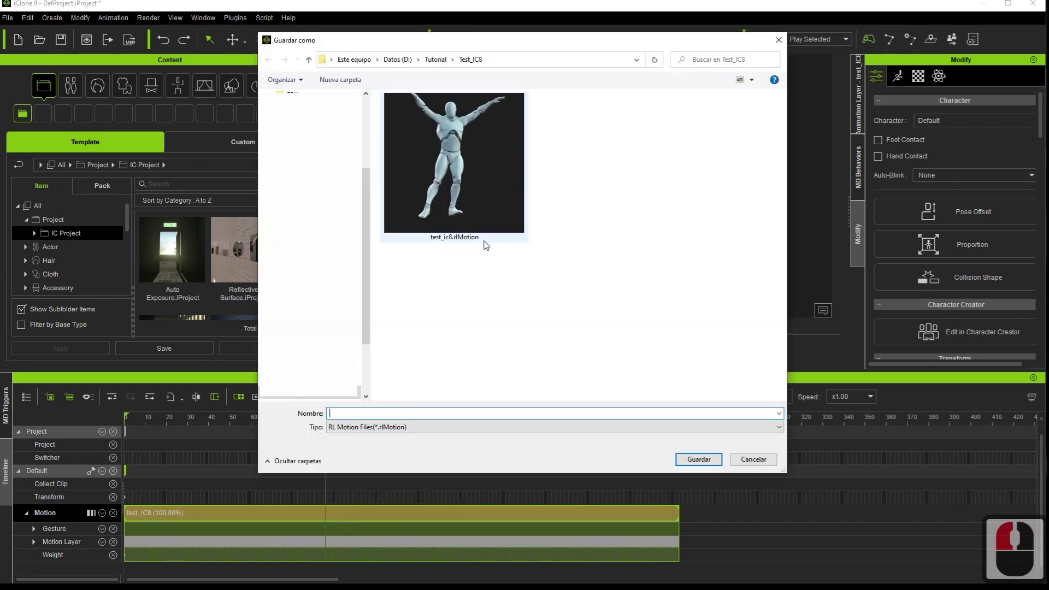
left_click(366, 413)
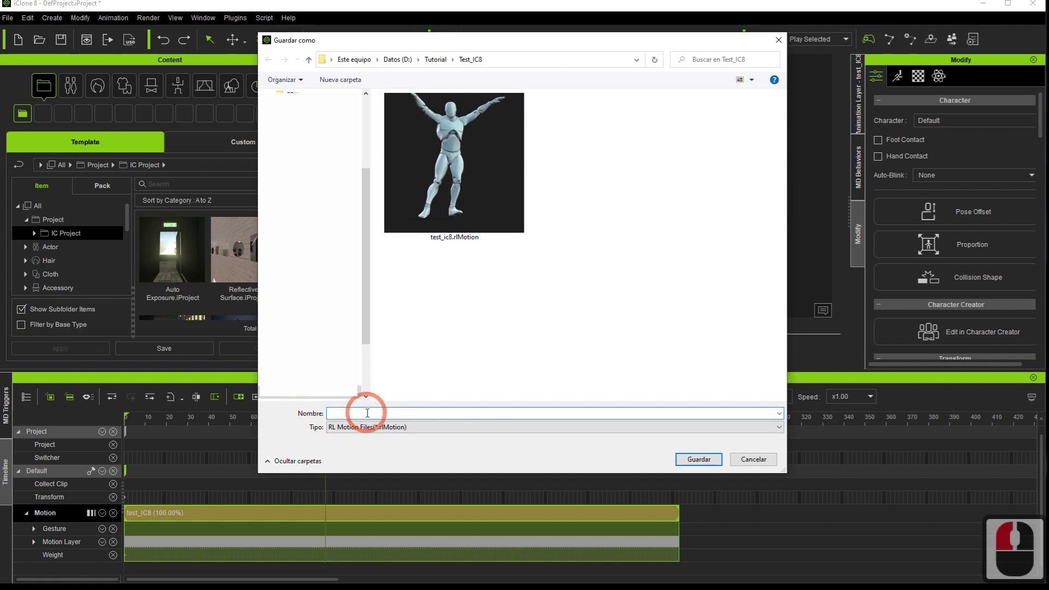
type("te")
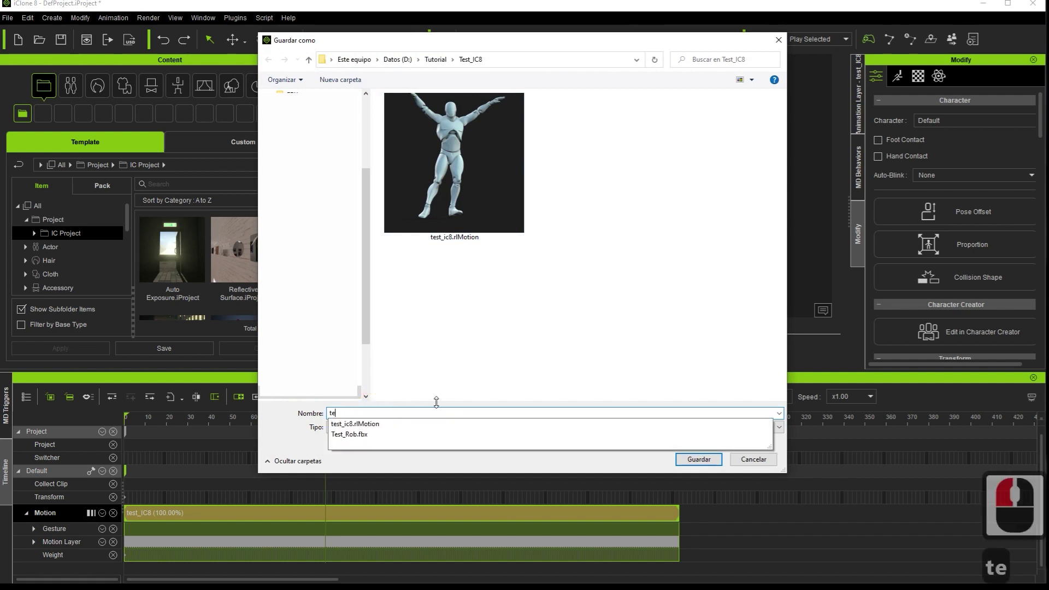
type("stic82")
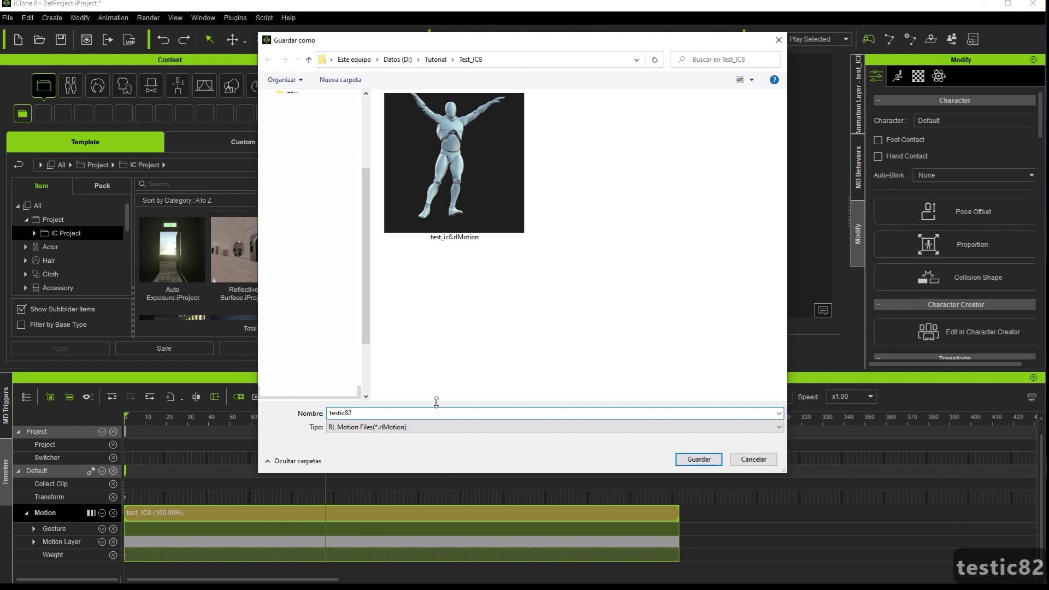
Save the motion file, then drag the Party_F_0001 actor from the Actor library onto the mannequin.
key("Return")
left_click(48, 247)
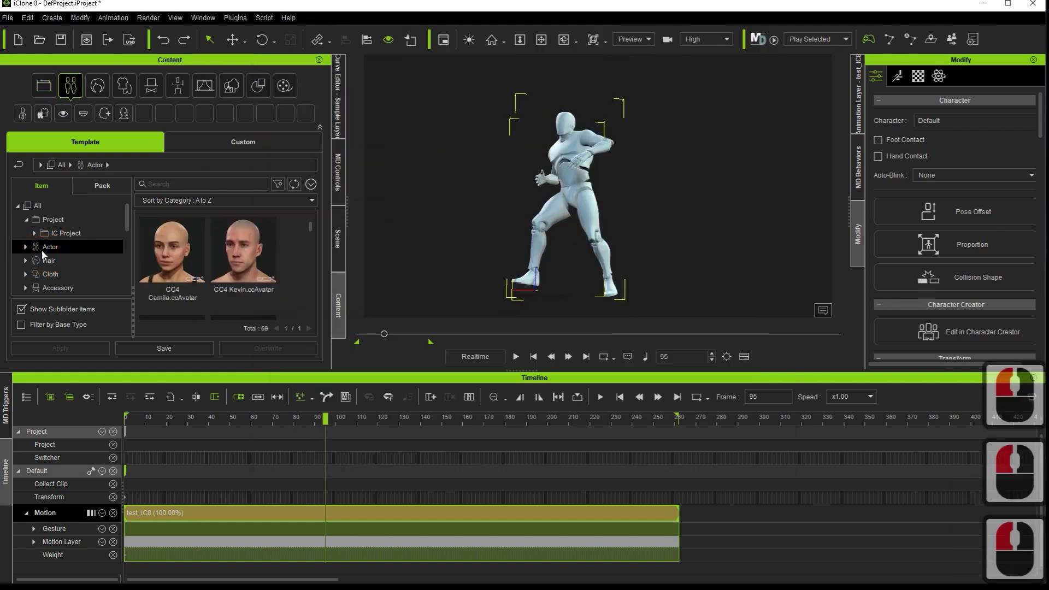
scroll(204, 257, "down", 12)
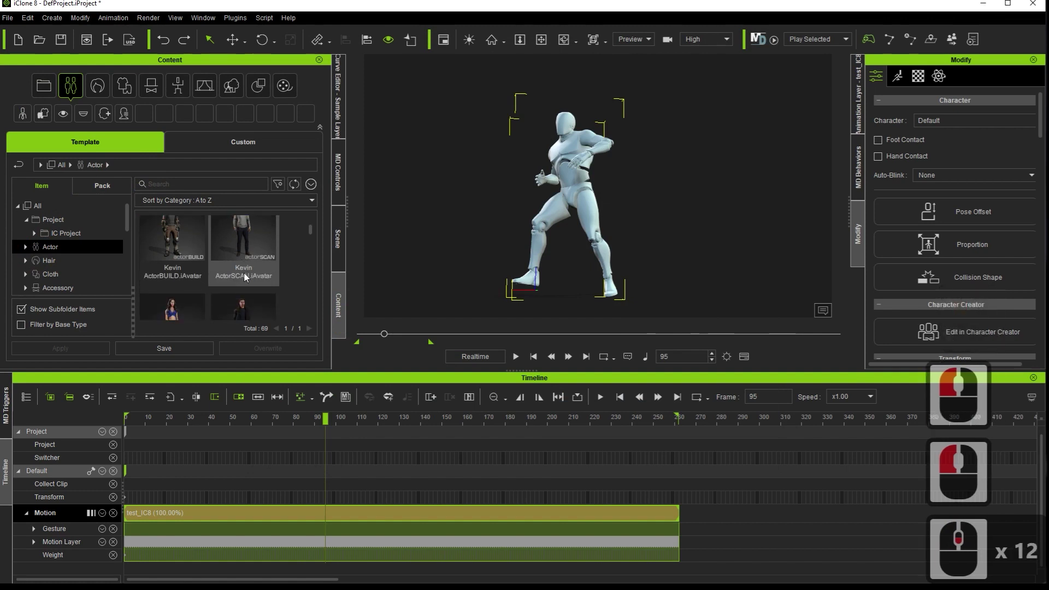
scroll(245, 277, "down", 10)
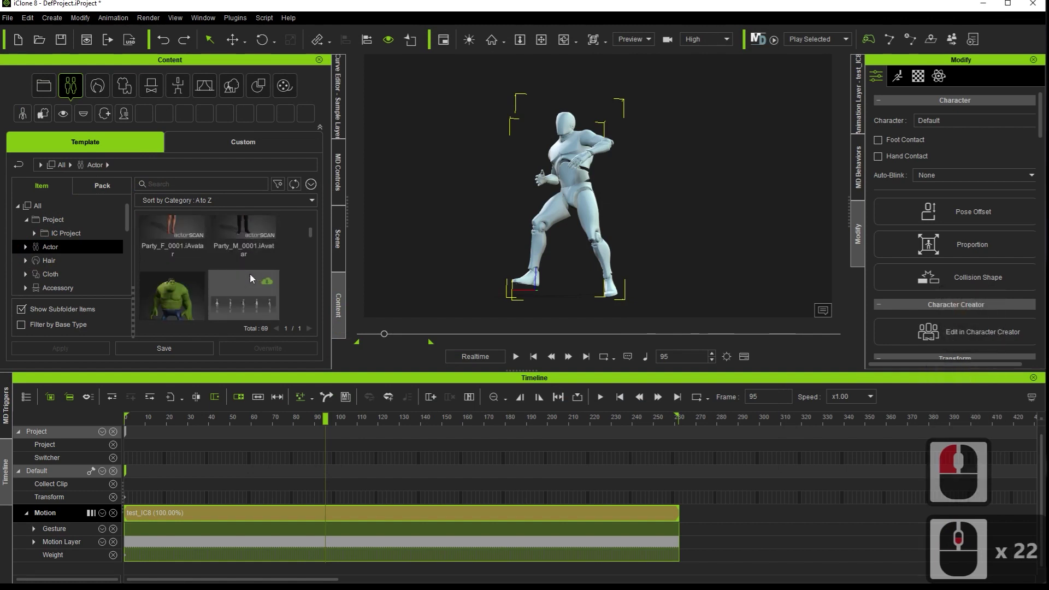
scroll(250, 273, "down", 4)
scroll(255, 281, "up", 8)
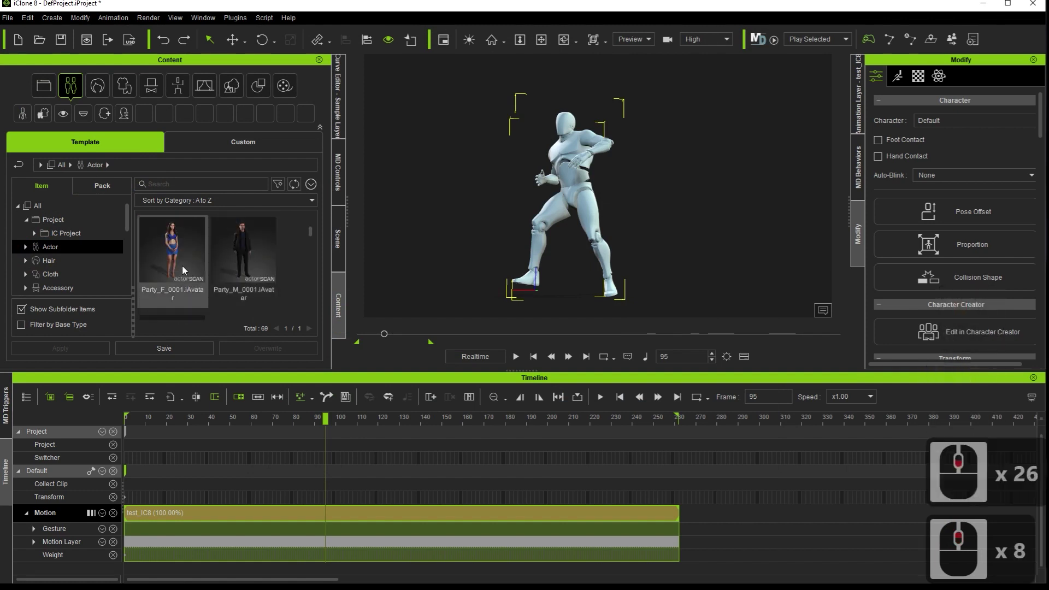
left_click_drag(172, 257, 571, 168)
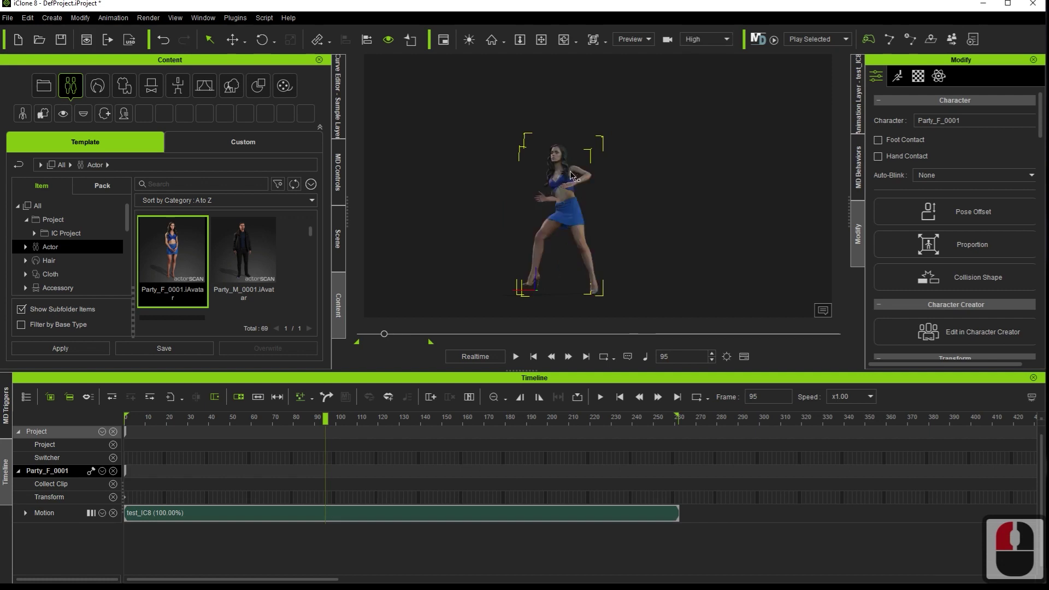
Play Party_F_0001's dance from frame 0 and scrub back to frame 5.
left_click(113, 422)
key("space")
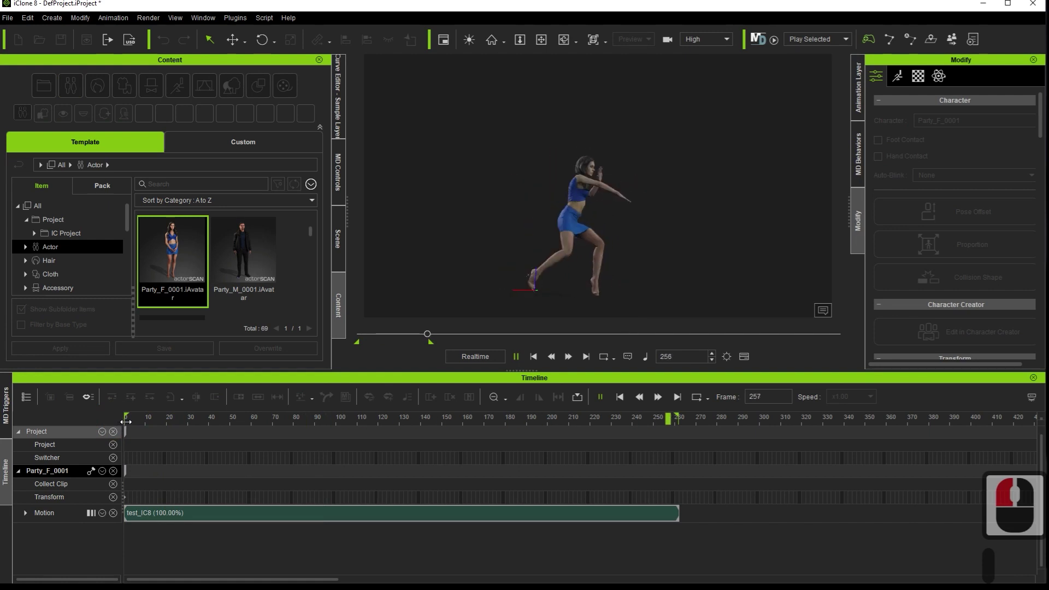
left_click_drag(193, 426, 136, 424)
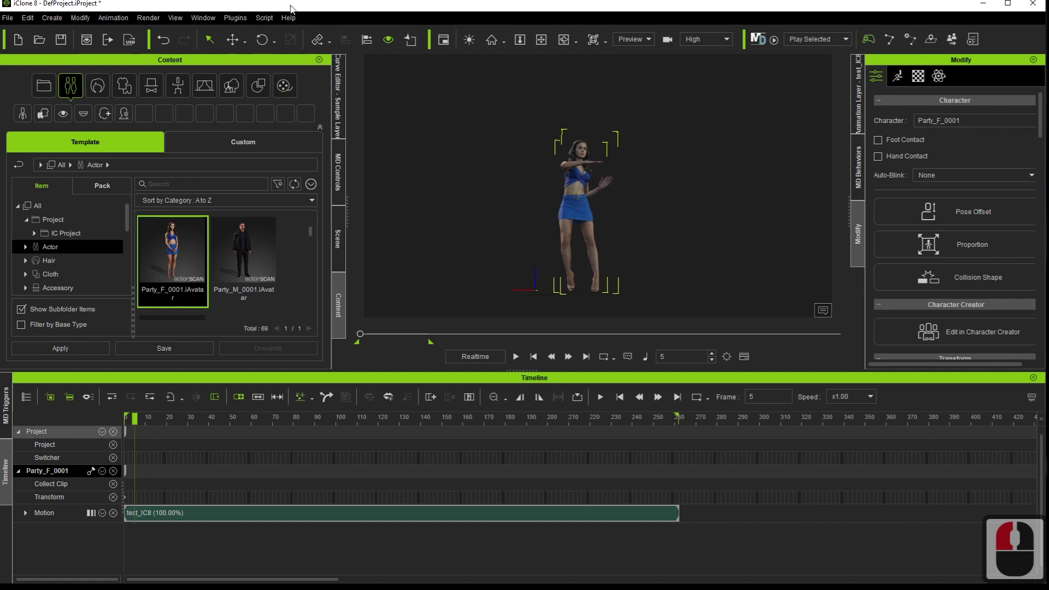
left_click(239, 18)
Record a Hand Gestures Puppeteering take from frame 0 on Party_F_0001.
mouse_move(277, 65)
left_click(423, 61)
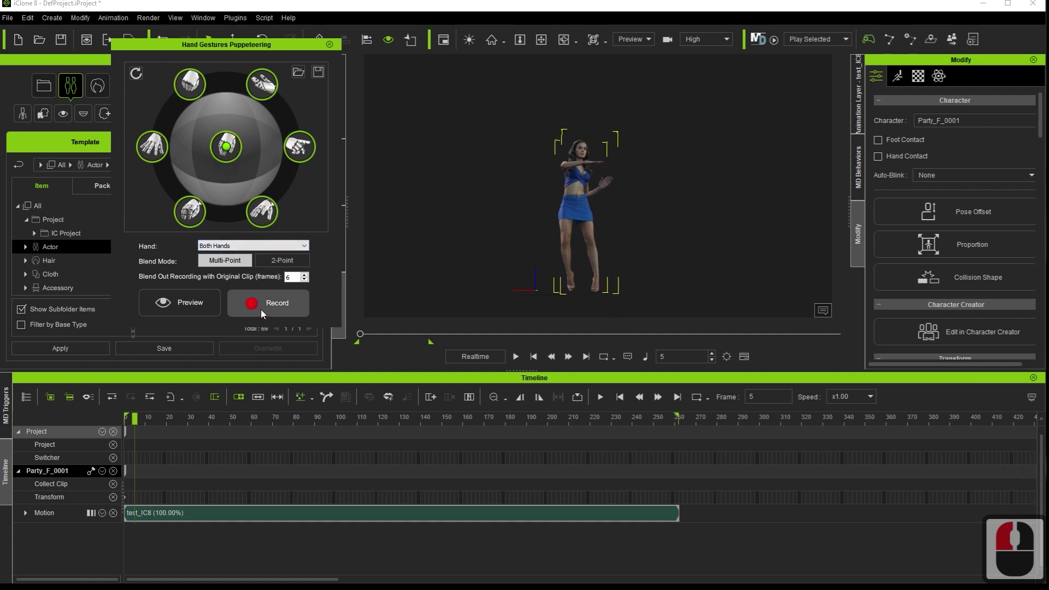
left_click(128, 418)
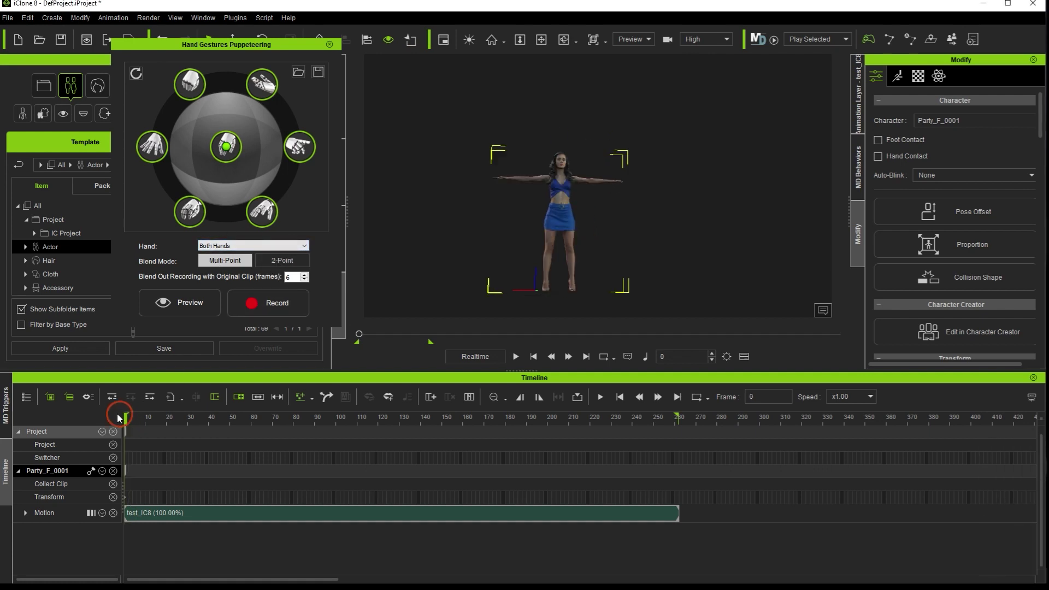
left_click(266, 303)
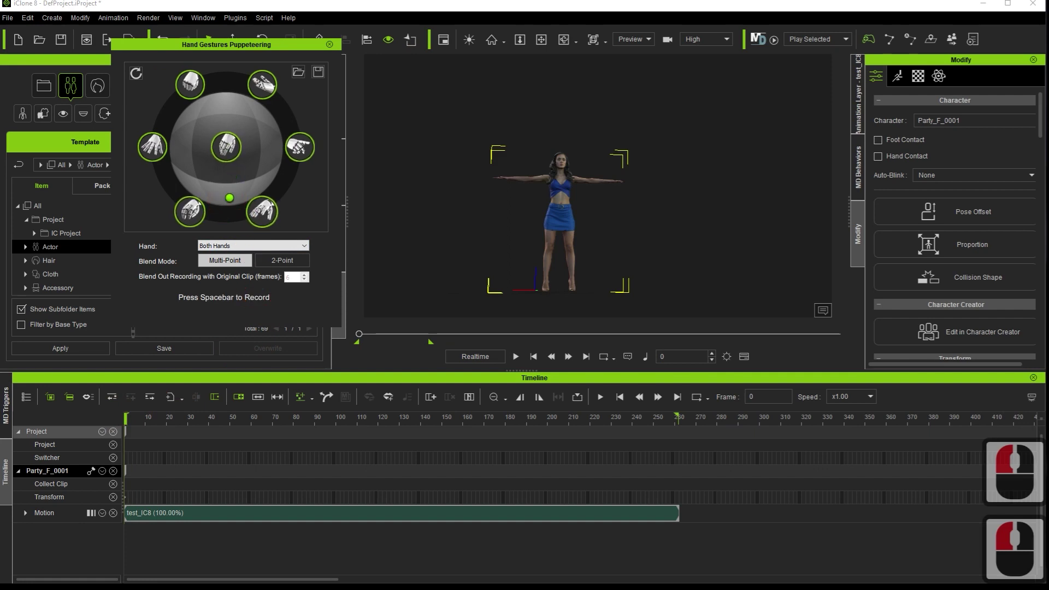
key("space")
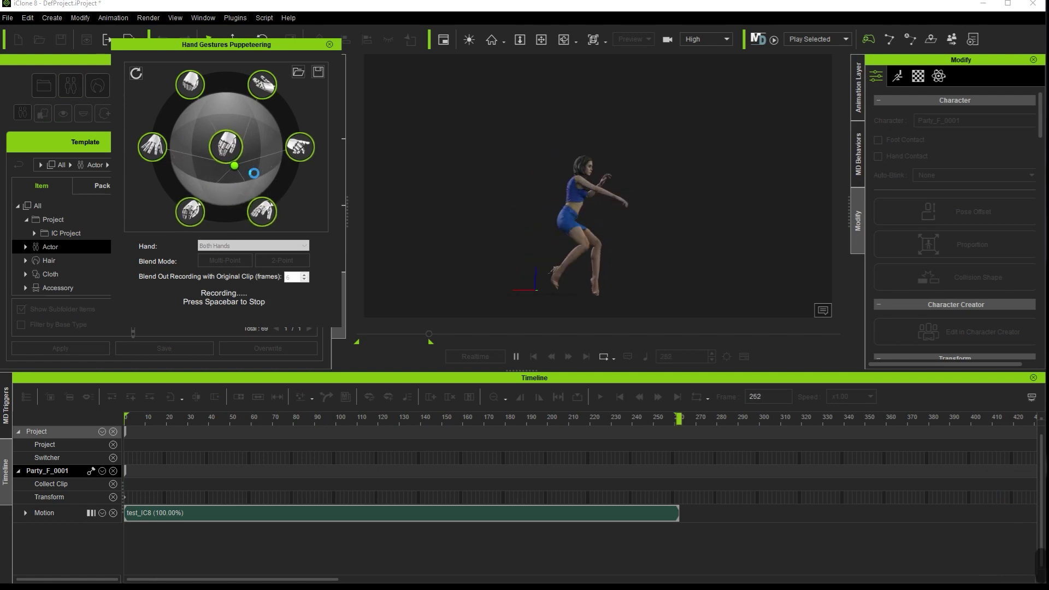
Play the recorded dance from the start, zoom the camera in, then stop.
double_click(134, 418)
scroll(601, 211, "up", 3)
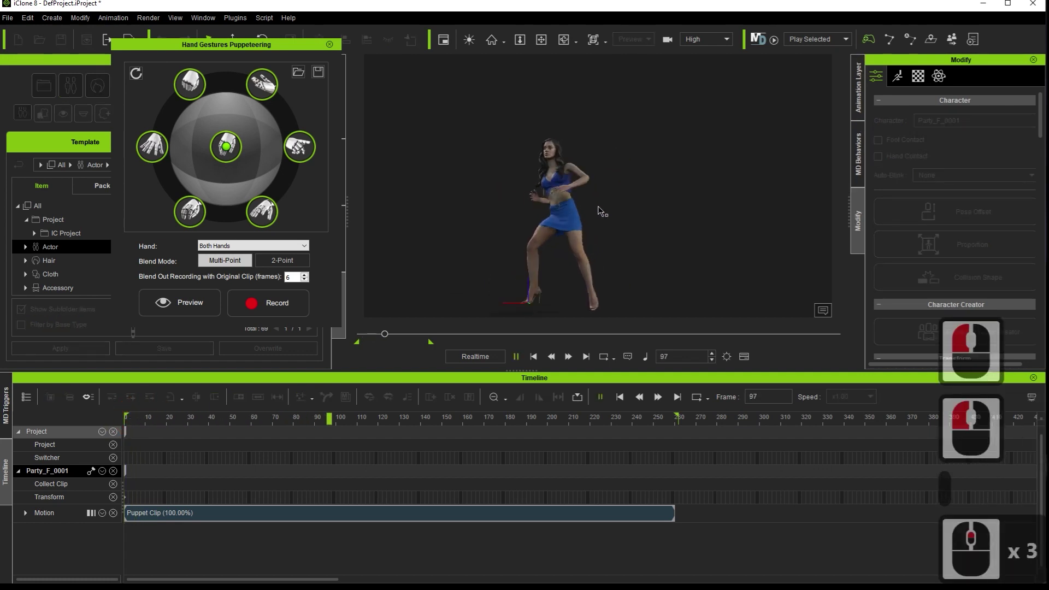
scroll(572, 234, "up", 3)
left_click(541, 39)
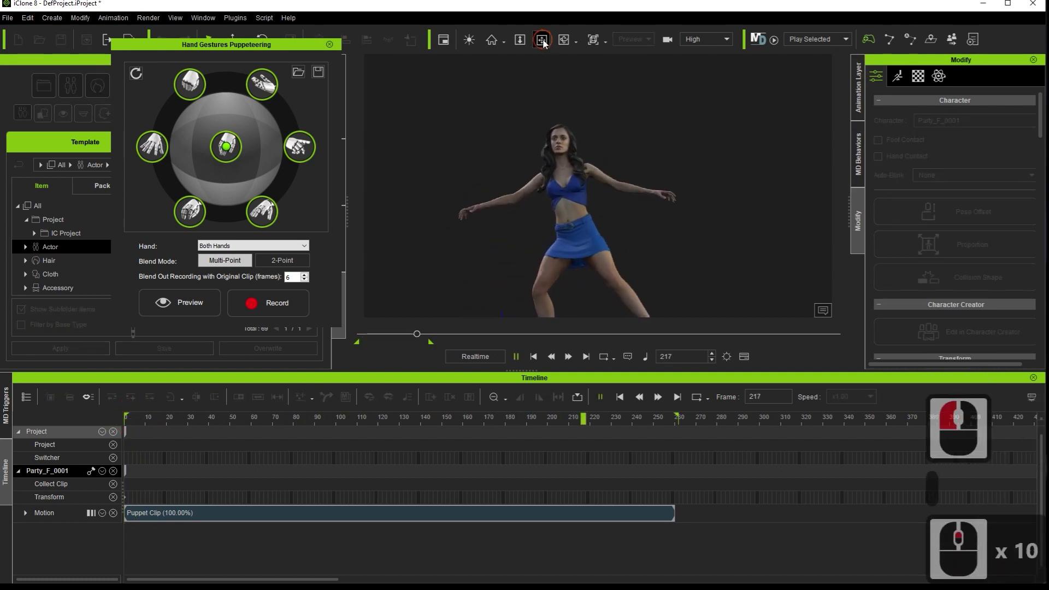
left_click(563, 141)
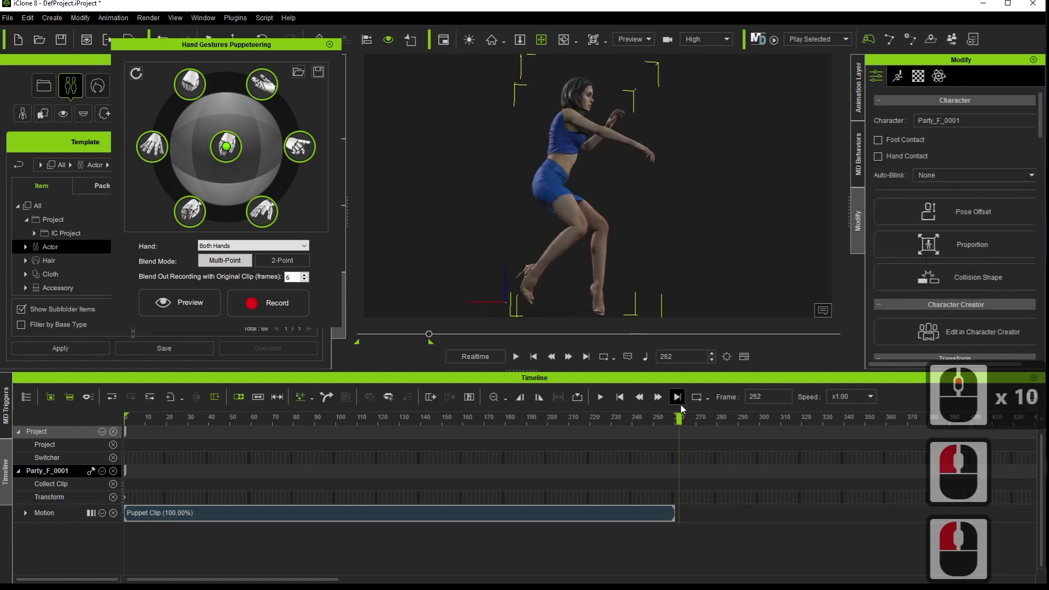
Enable loop playback and replay the dance while zooming the camera.
left_click(697, 397)
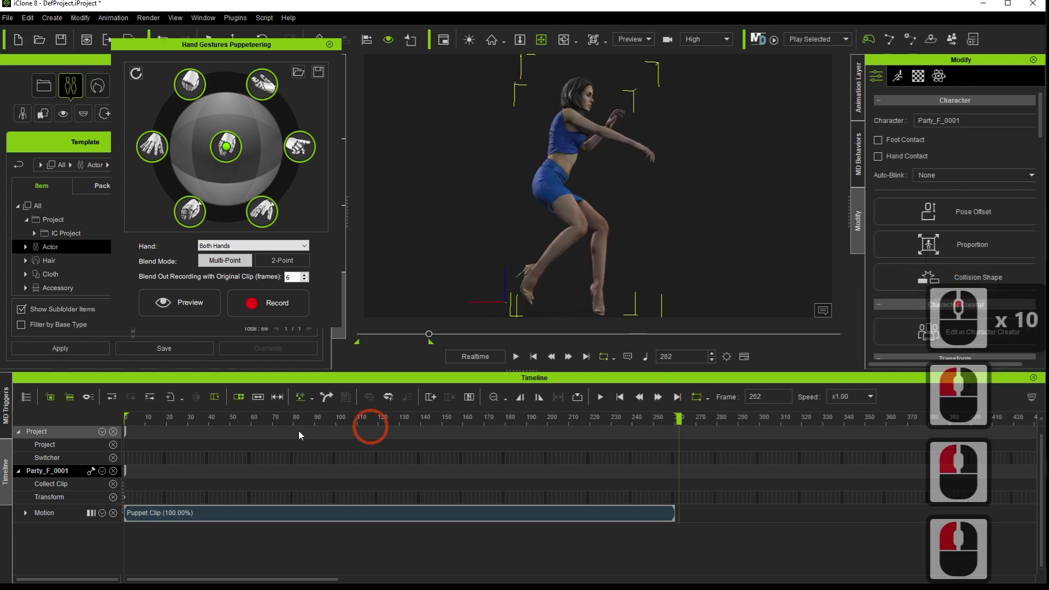
left_click(517, 357)
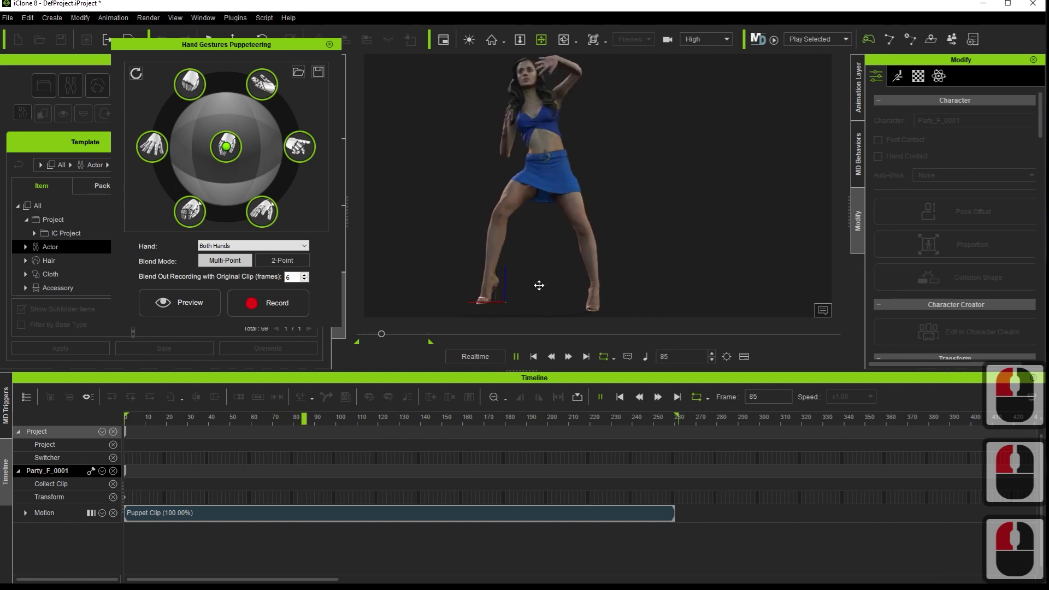
scroll(669, 190, "down", 1)
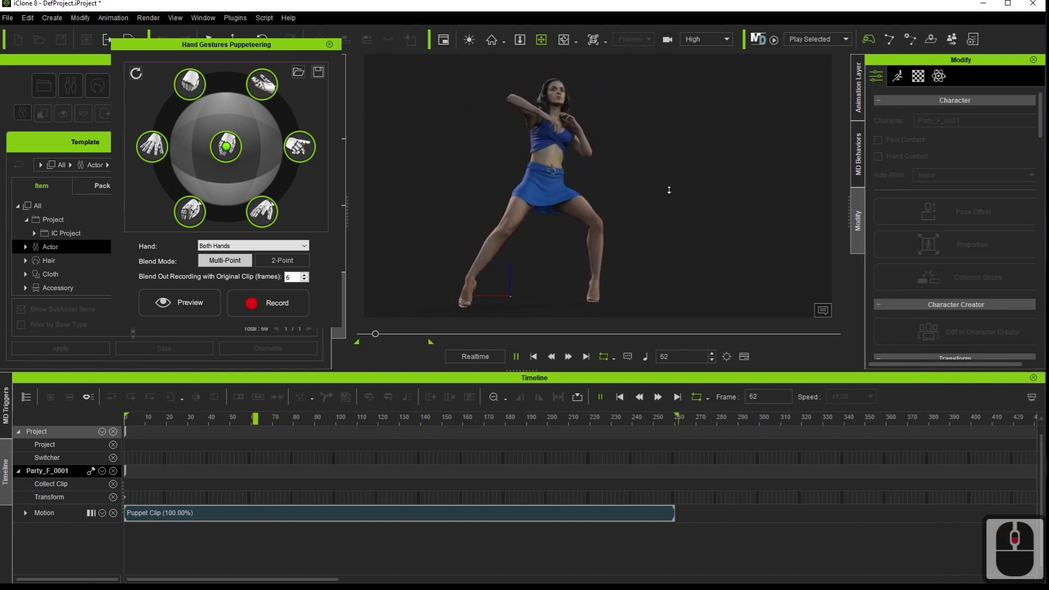
scroll(618, 214, "up", 2)
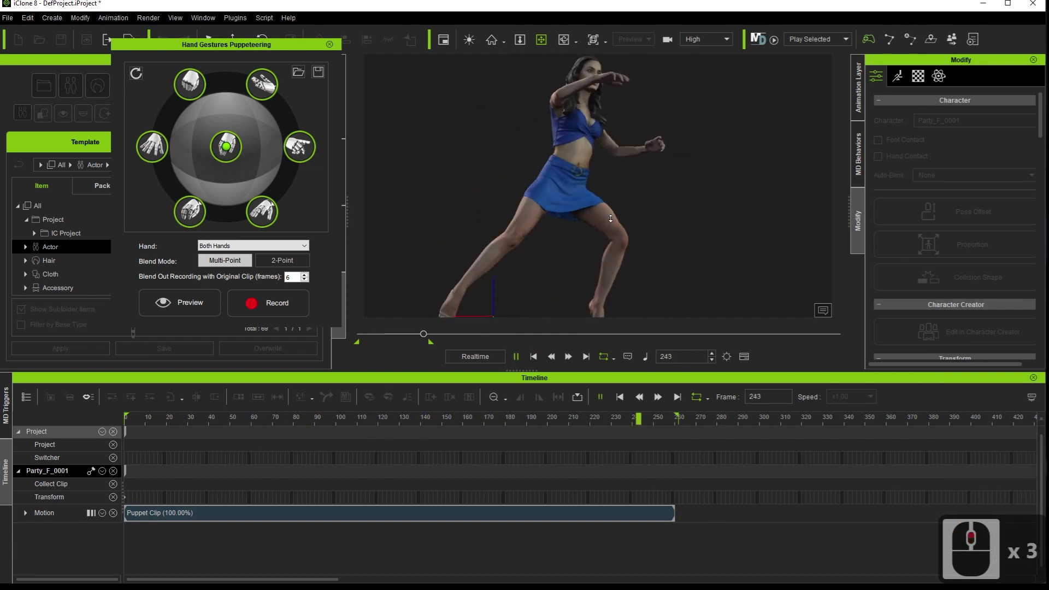
scroll(610, 219, "down", 1)
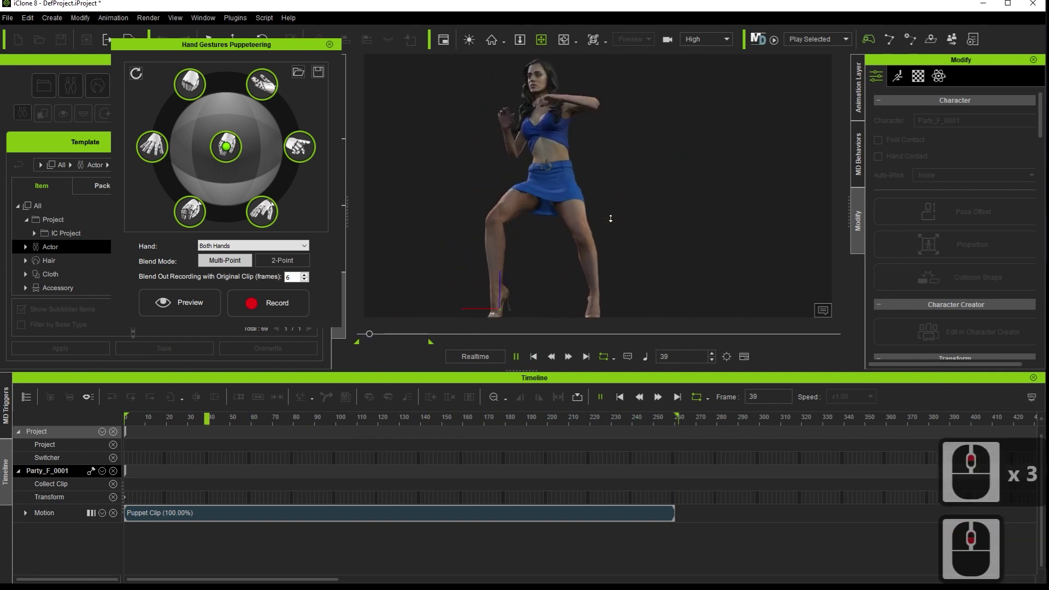
scroll(610, 219, "down", 1)
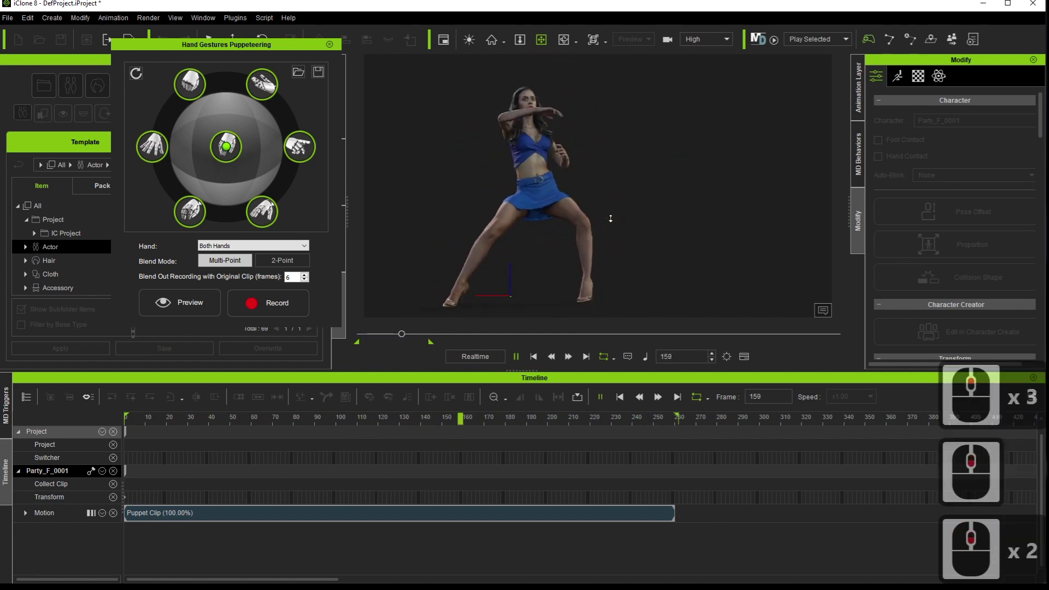